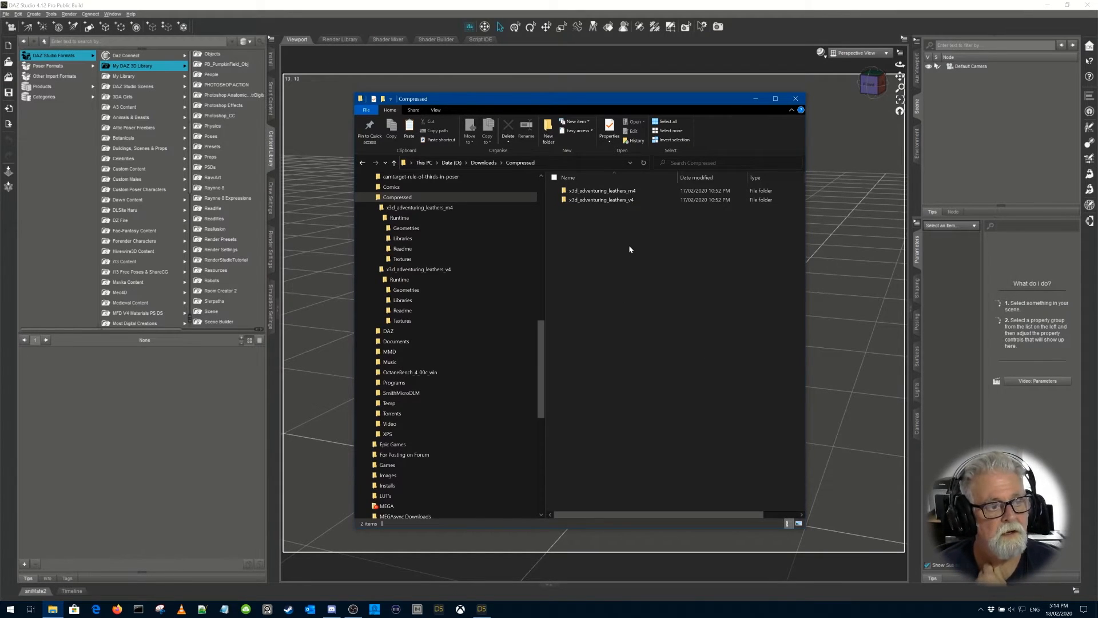
Check the contents of the extracted x3d_adventuring_leathers_m4 and x3d_adventuring_leathers_v4 folders.
click(433, 211)
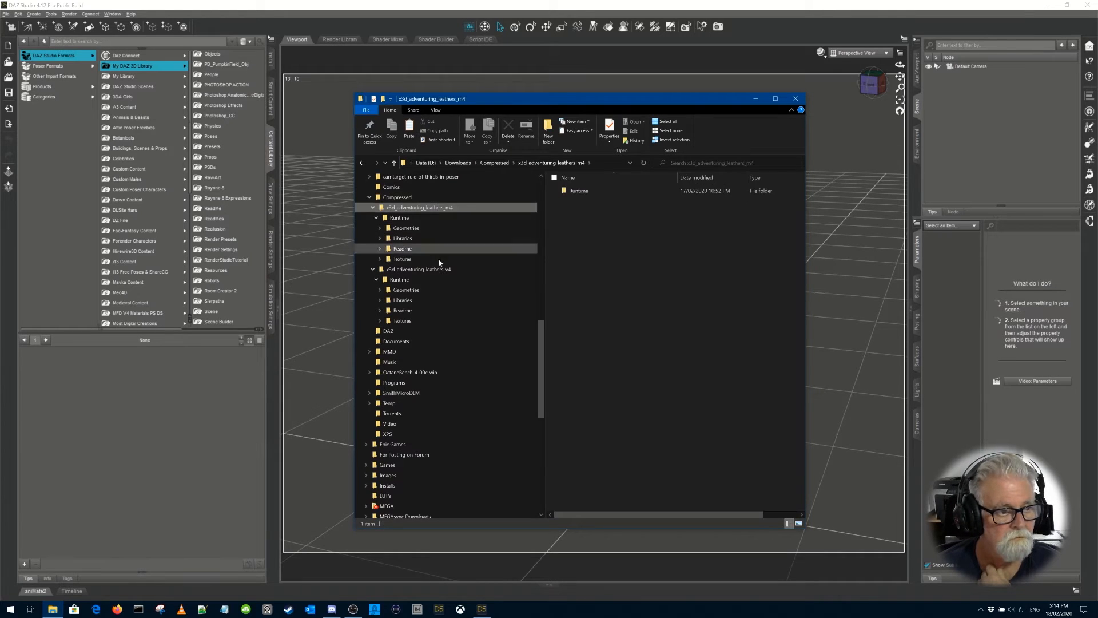
click(433, 270)
click(436, 211)
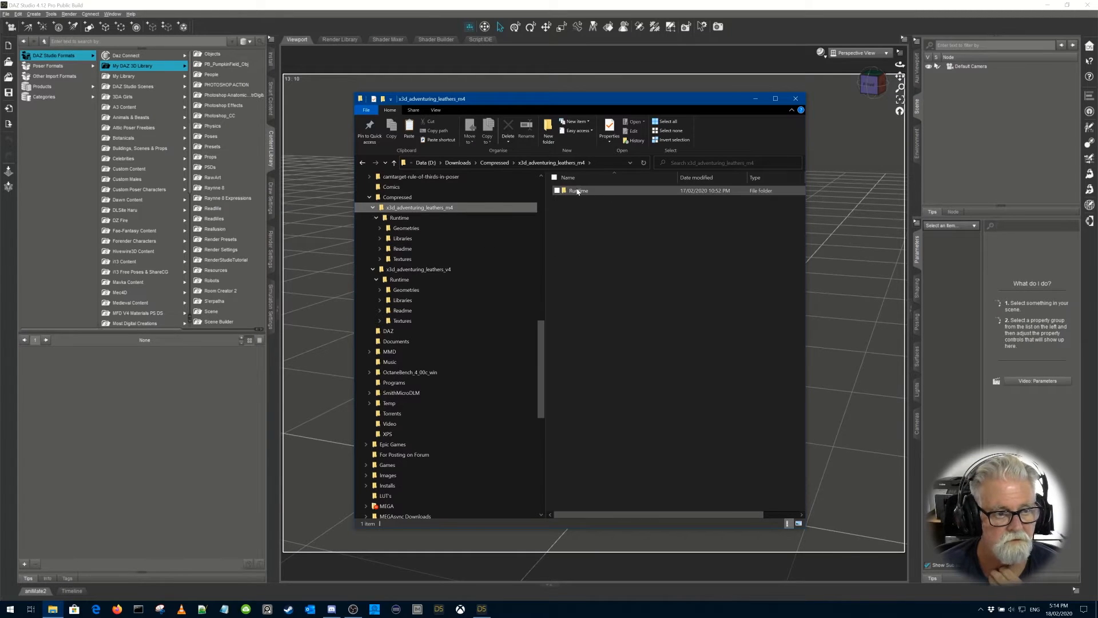
mouse_move(579, 194)
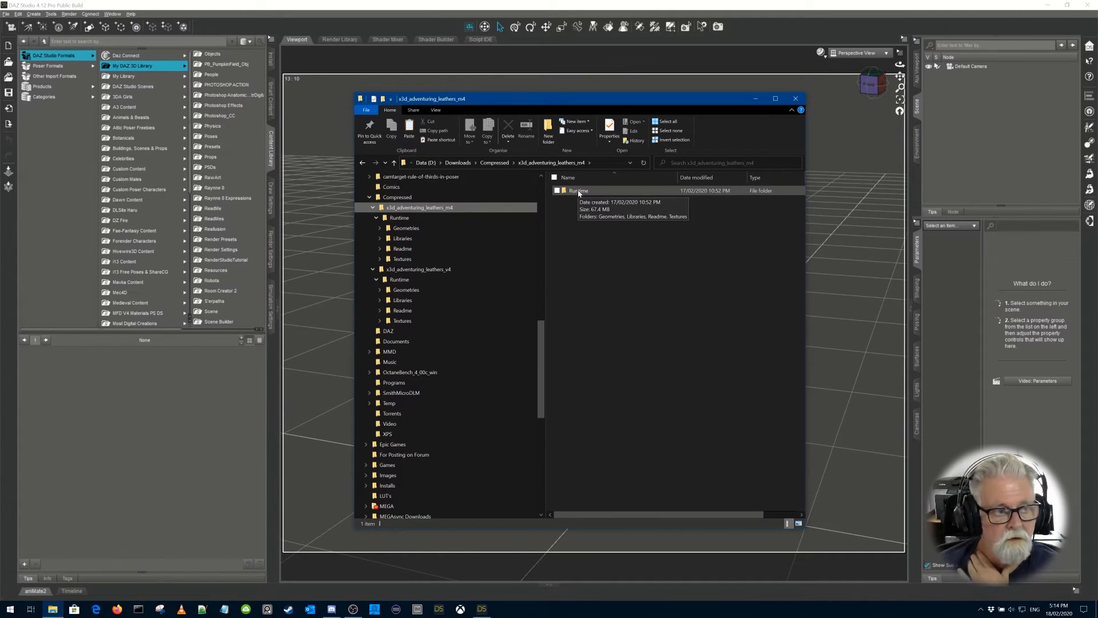
Open a second file window beside the extracted folders' window and show the Data (D:) drive in it.
drag(573, 101, 289, 73)
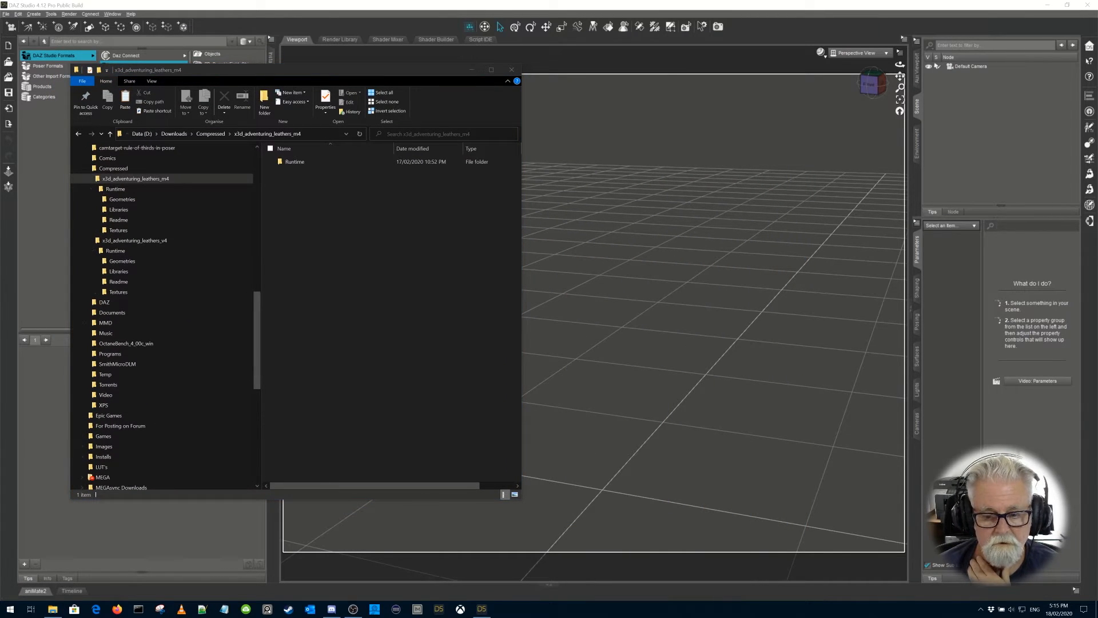
key(super+e)
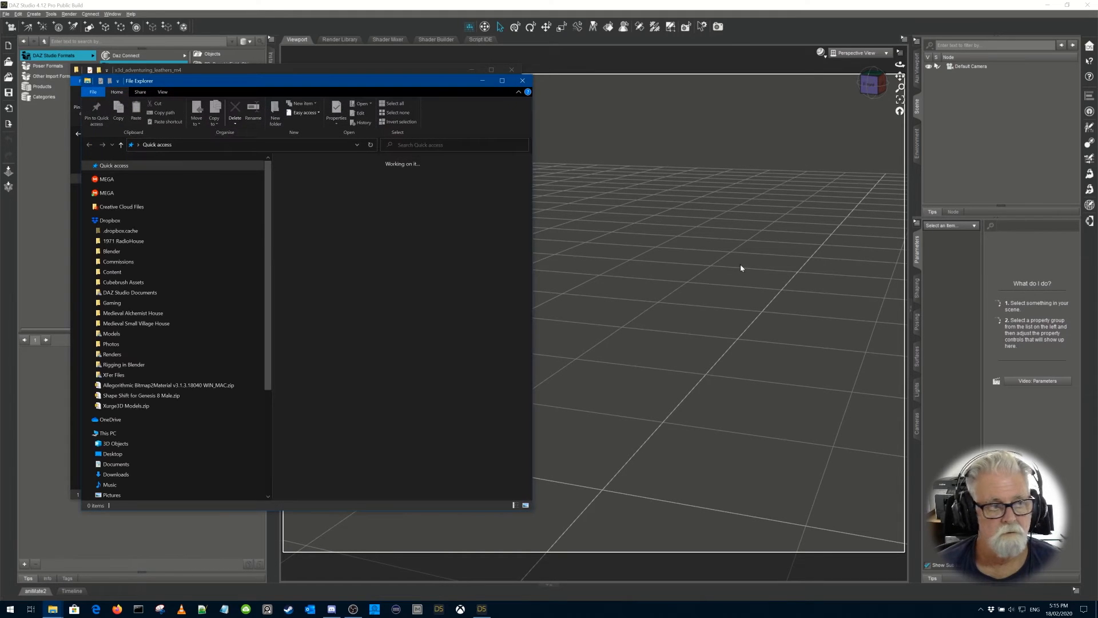
drag(396, 83, 847, 70)
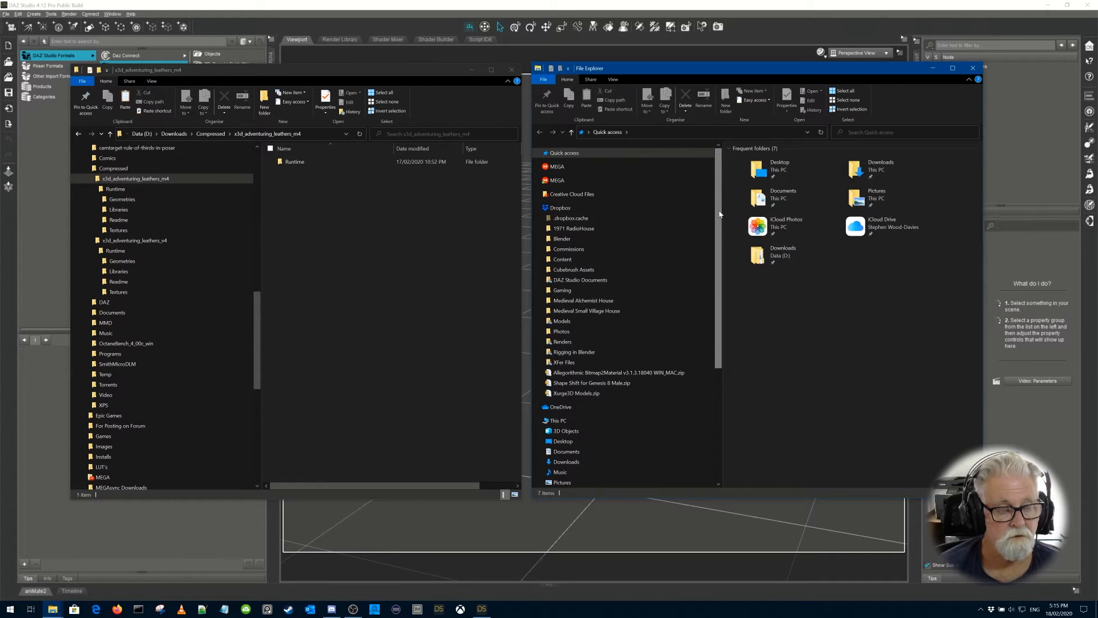
drag(719, 214, 713, 341)
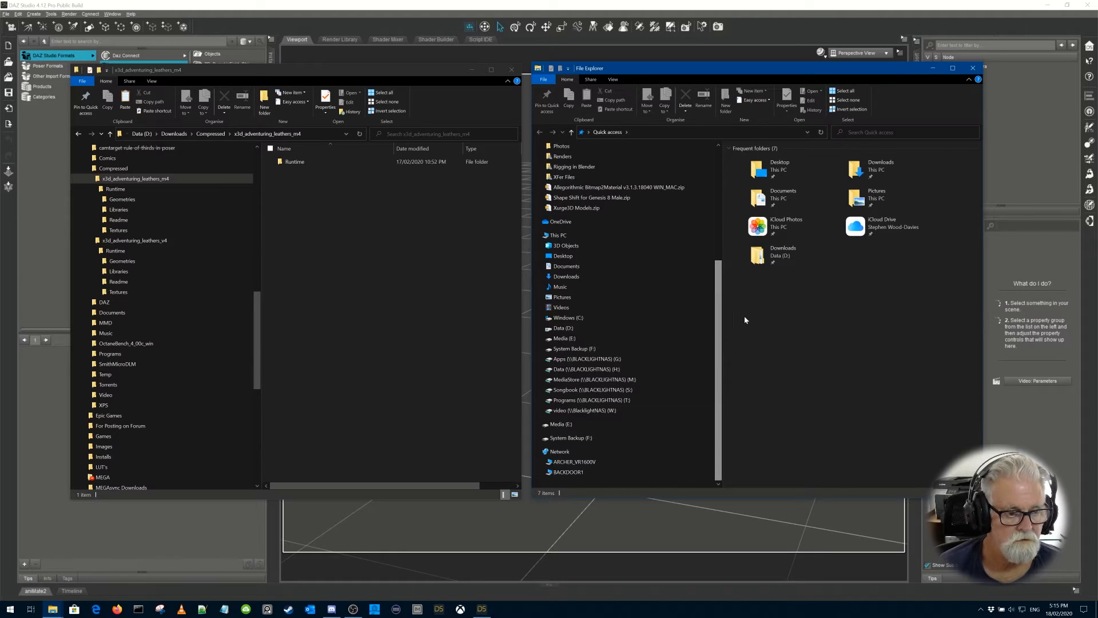
click(563, 328)
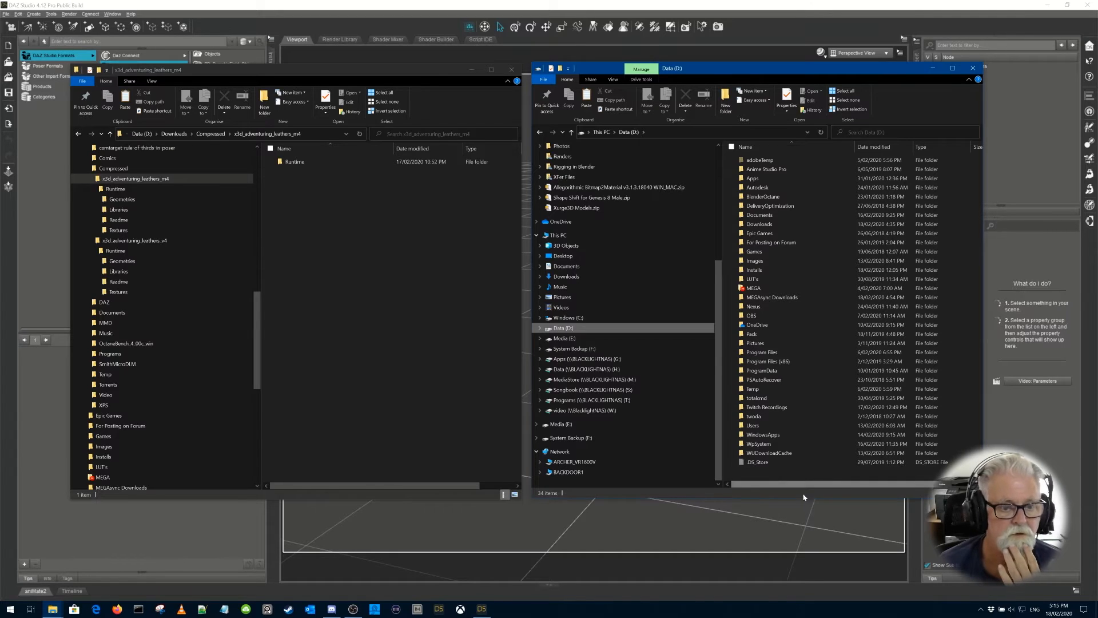
Create a folder named Poser Content X3D on the Data (D:) drive and open it.
click(725, 98)
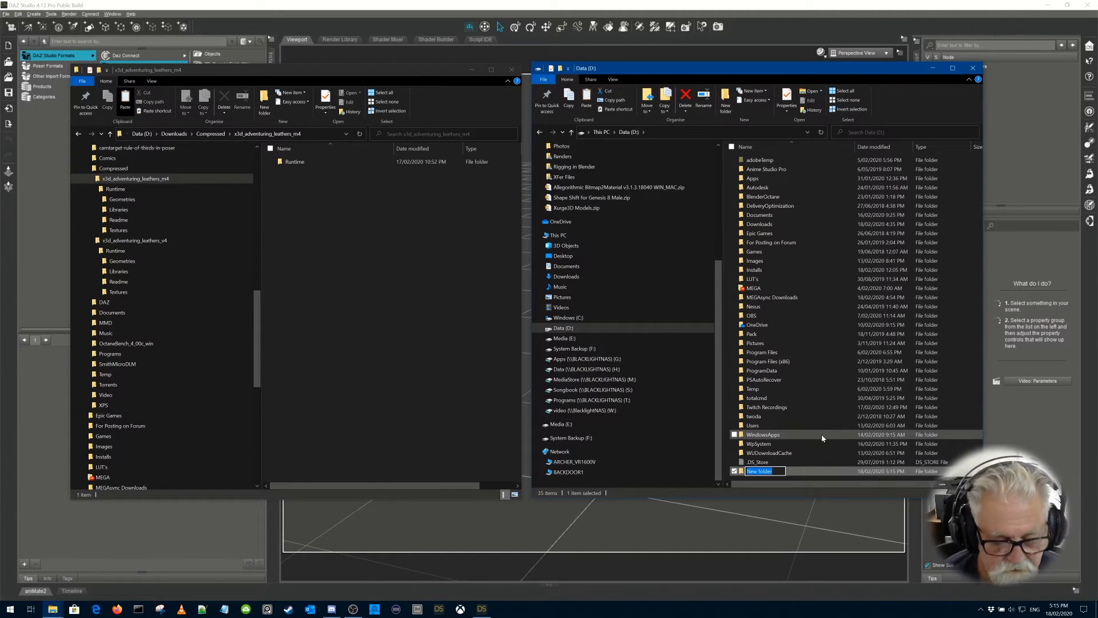
key(BackSpace)
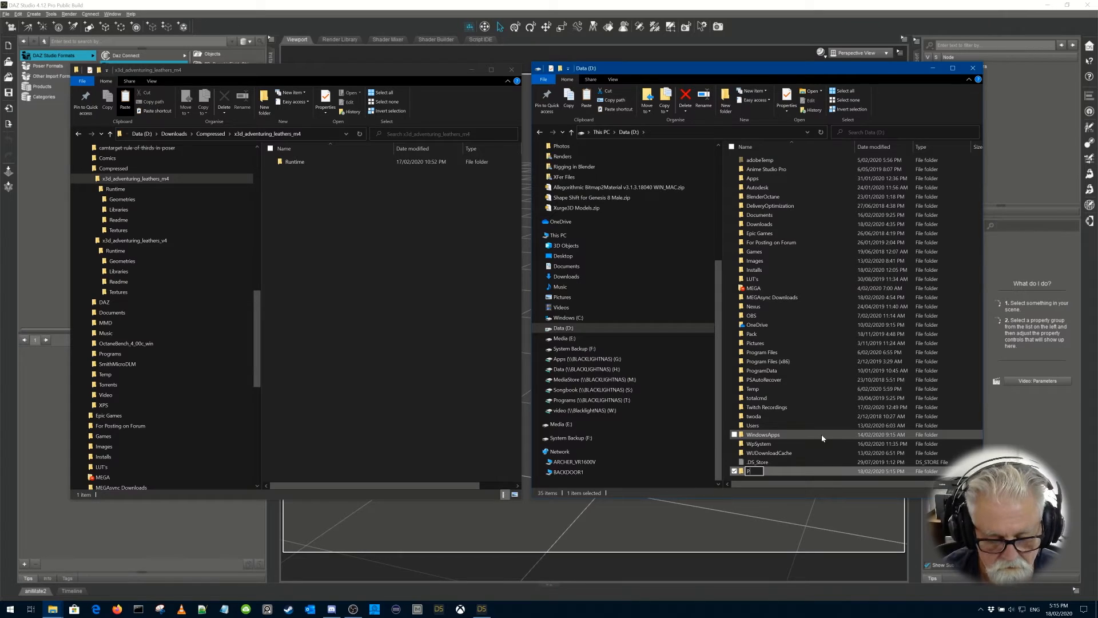
text(Poser Con)
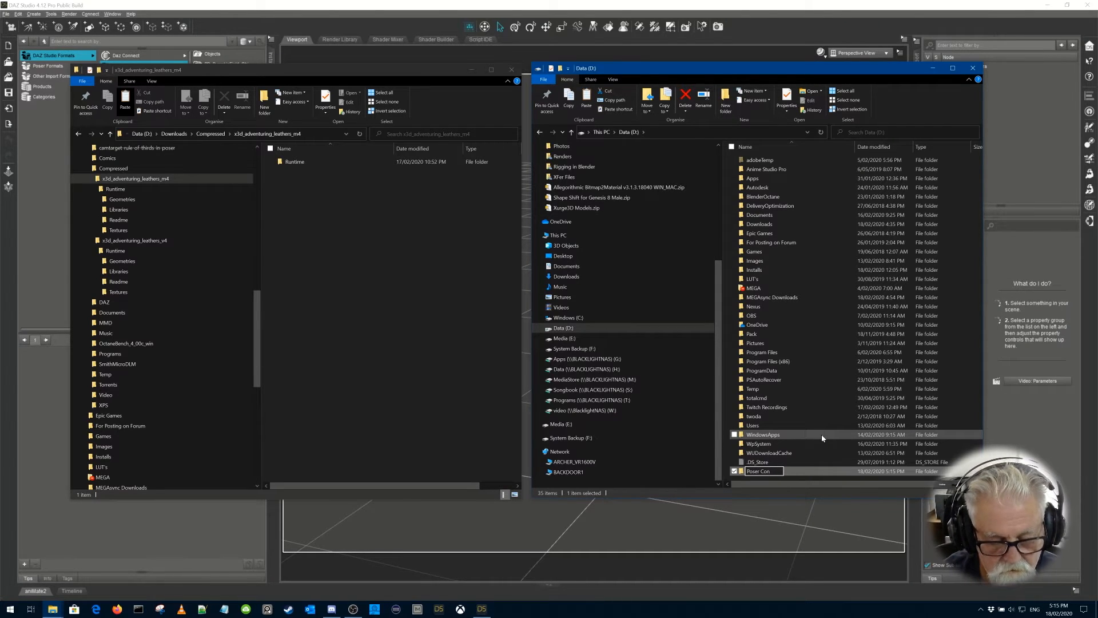
text(te)
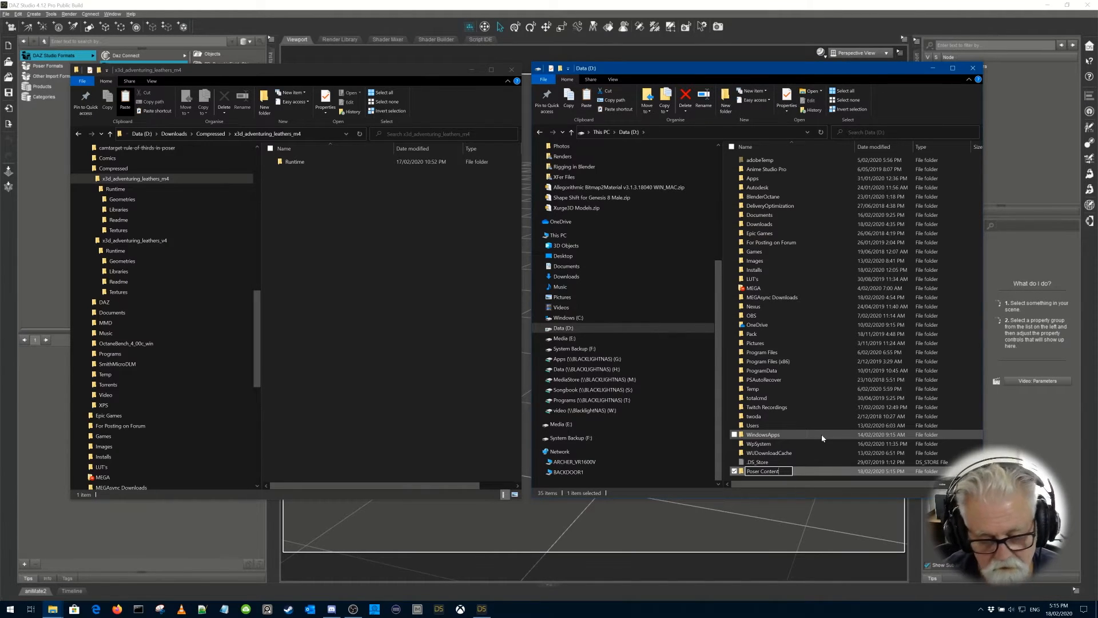
text(nt )
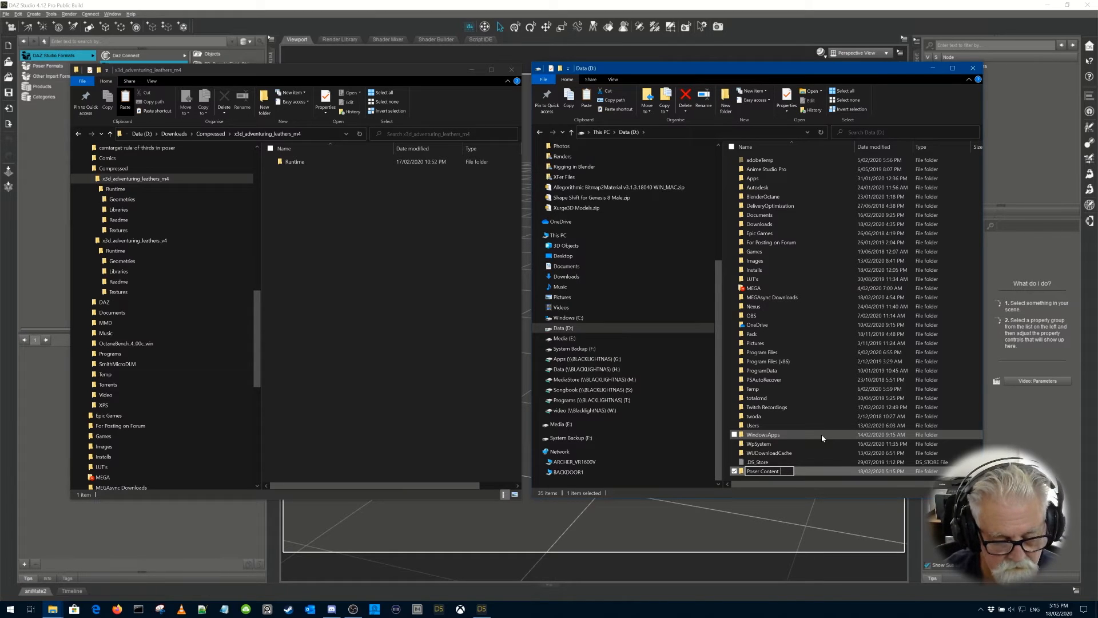
text(X3D)
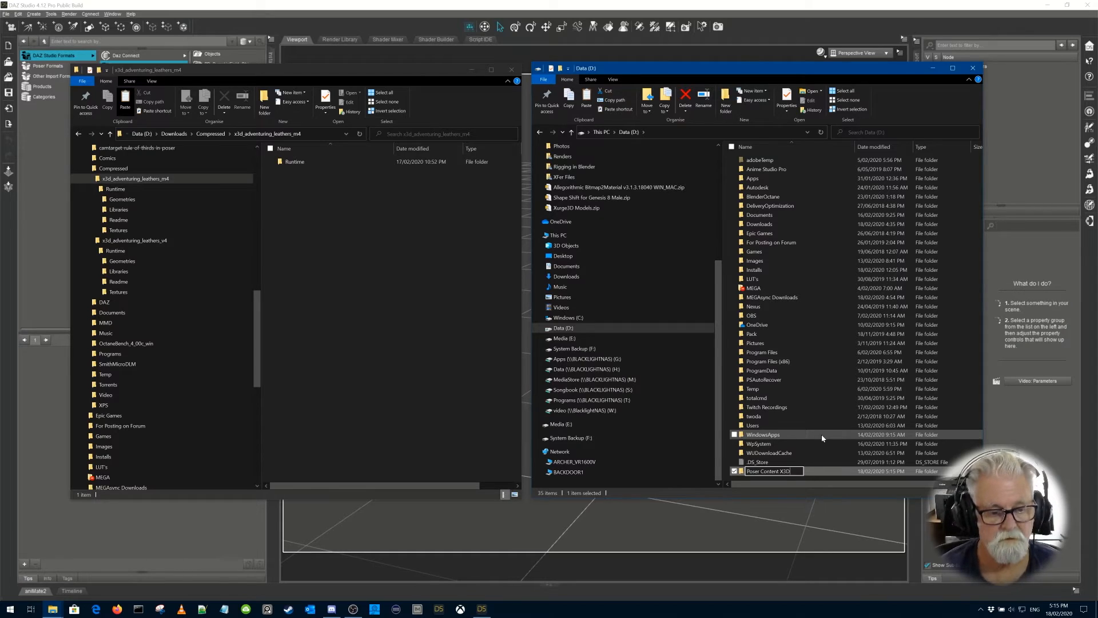
key(Return)
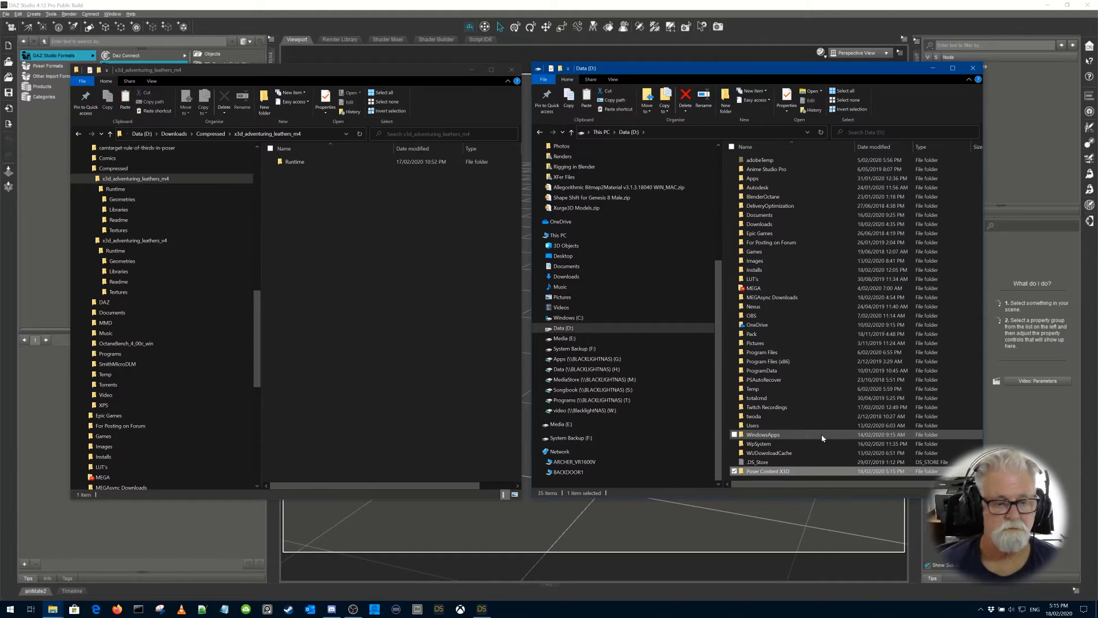
double_click(811, 473)
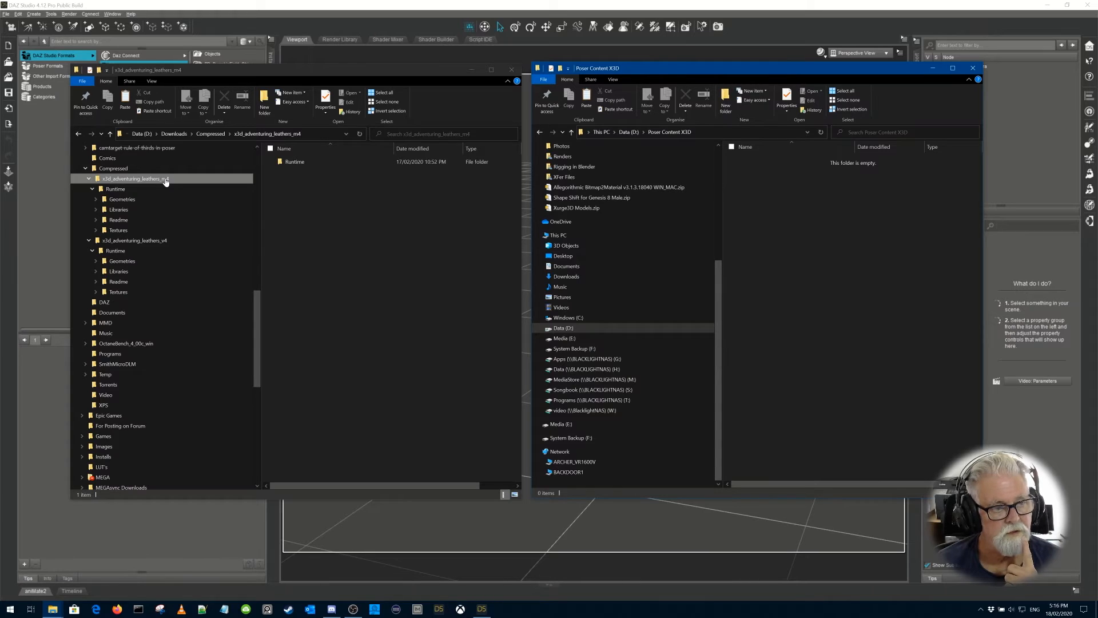
Copy the Runtime folder from x3d_adventuring_leathers_m4 into Poser Content X3D.
click(116, 192)
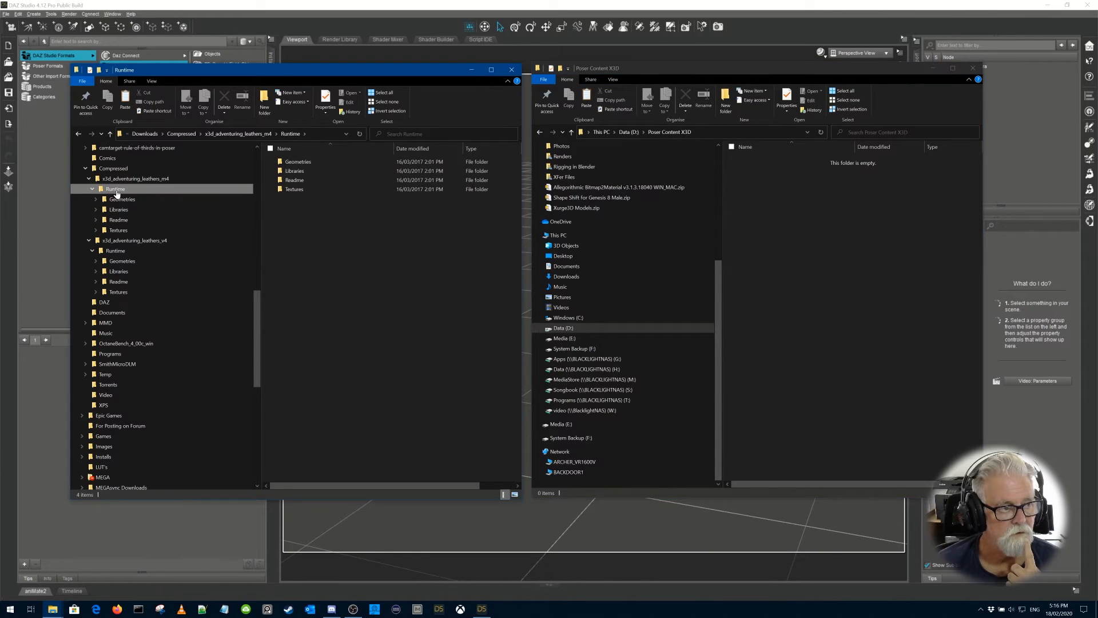
right_click(116, 194)
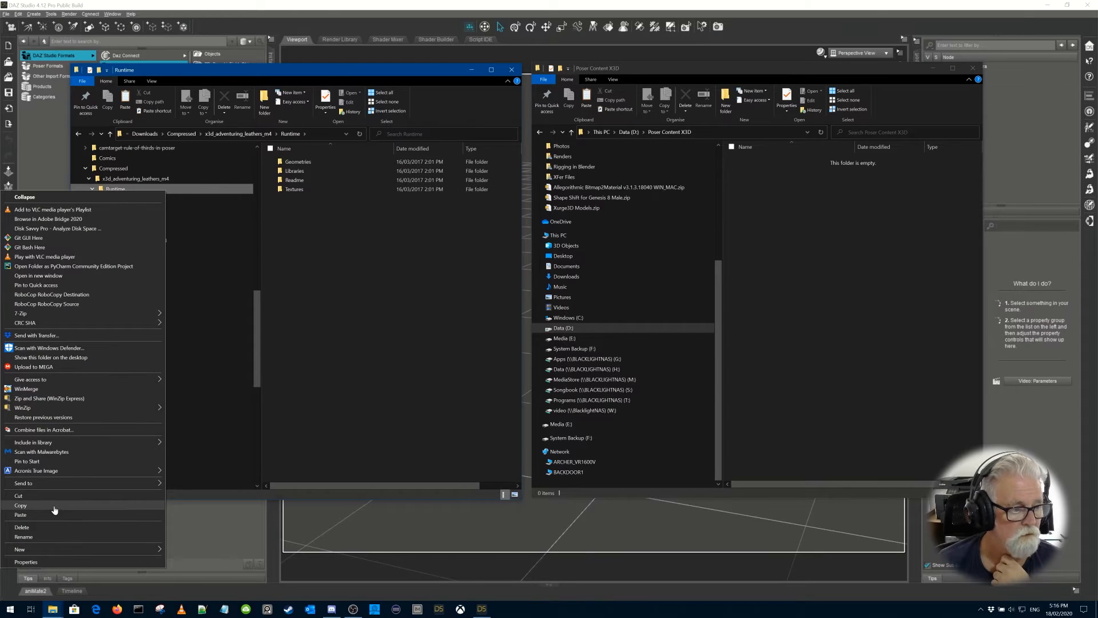
click(58, 509)
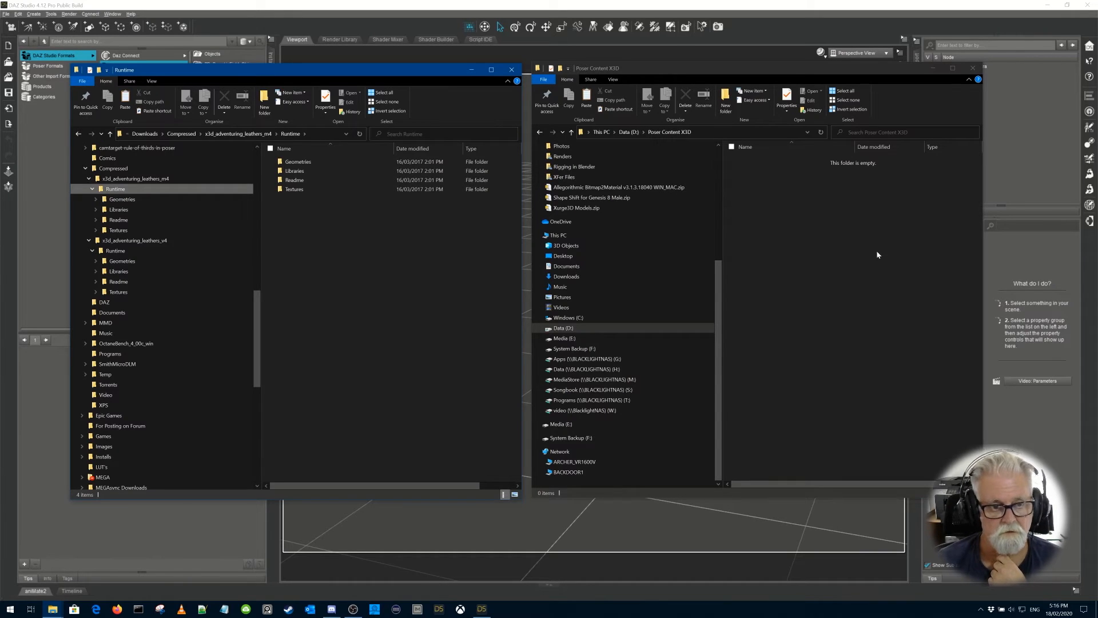
right_click(851, 243)
click(815, 303)
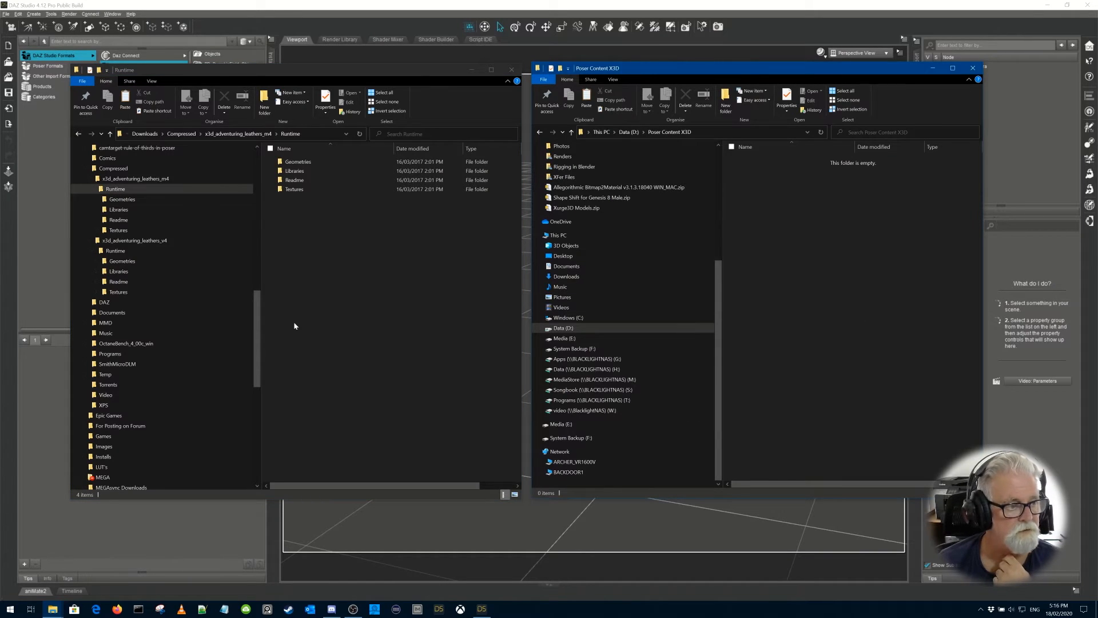
Copy the Runtime folder from x3d_adventuring_leathers_v4 into Poser Content X3D, replacing the duplicate X3D_License.txt.
click(124, 252)
right_click(124, 251)
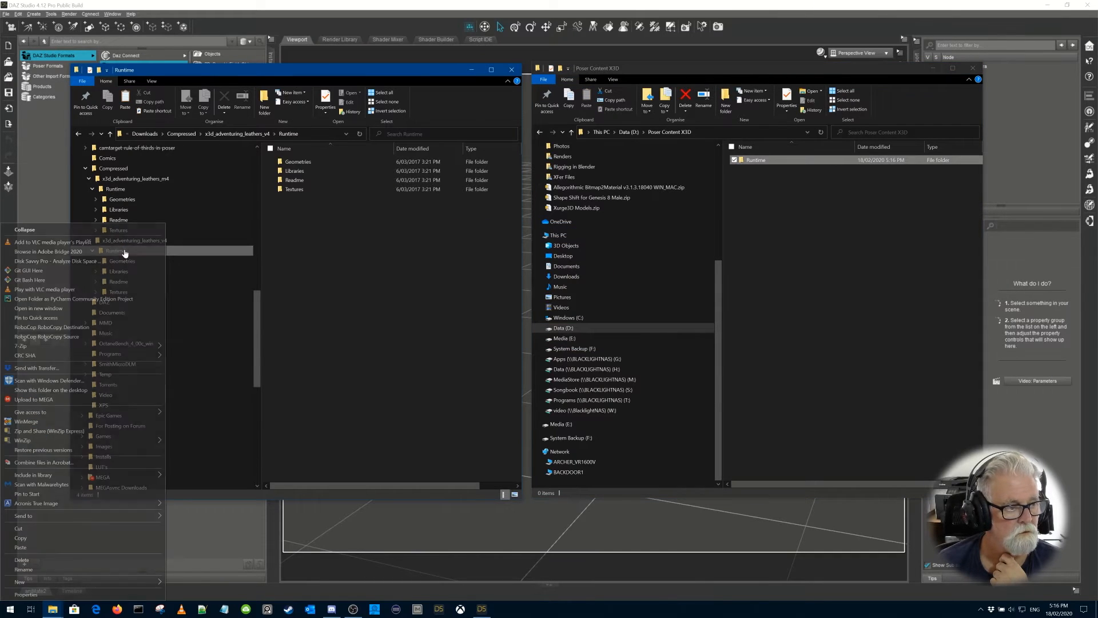
click(43, 538)
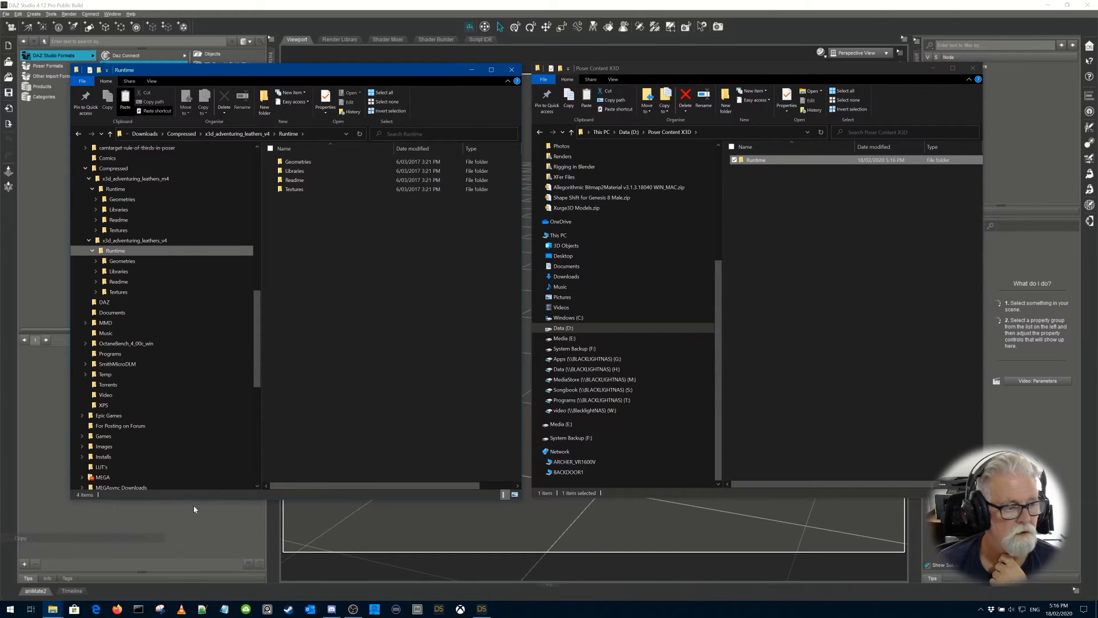
right_click(810, 253)
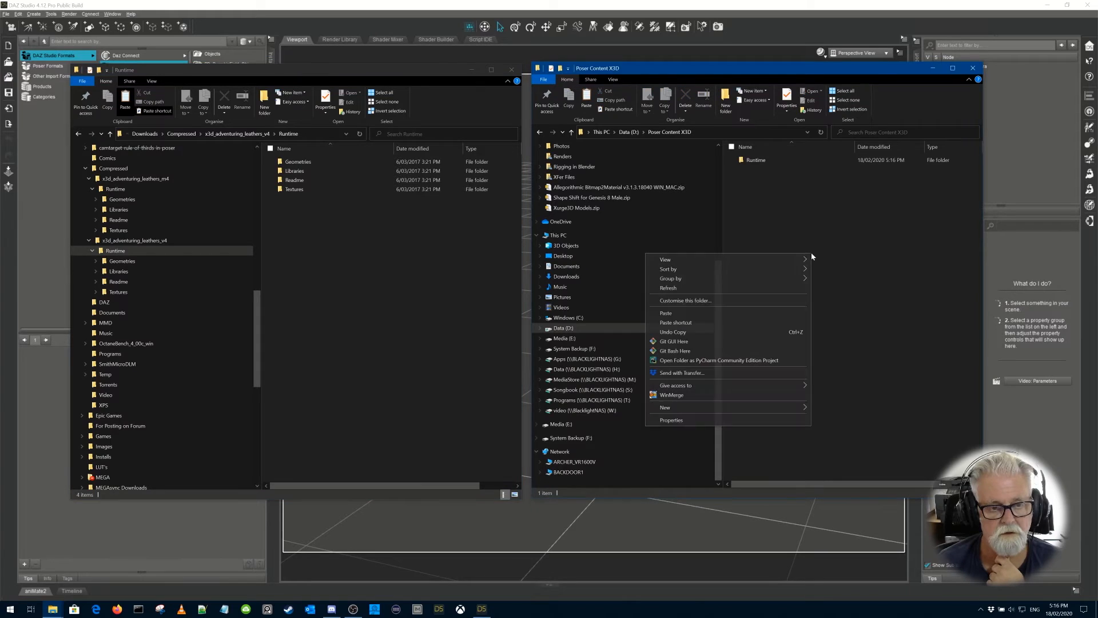
click(777, 313)
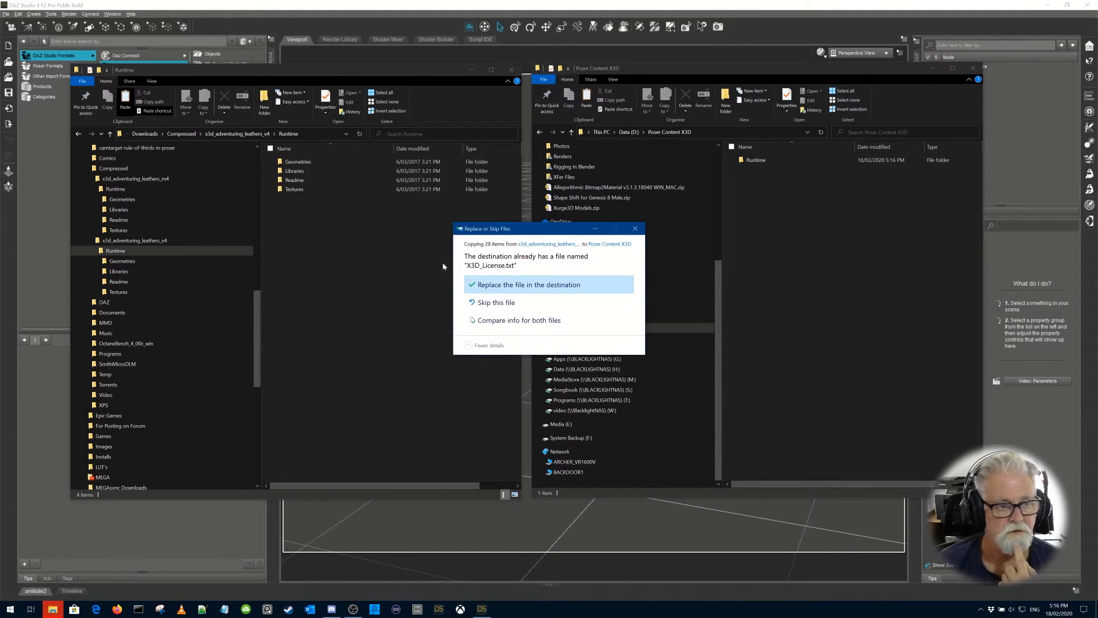
click(540, 285)
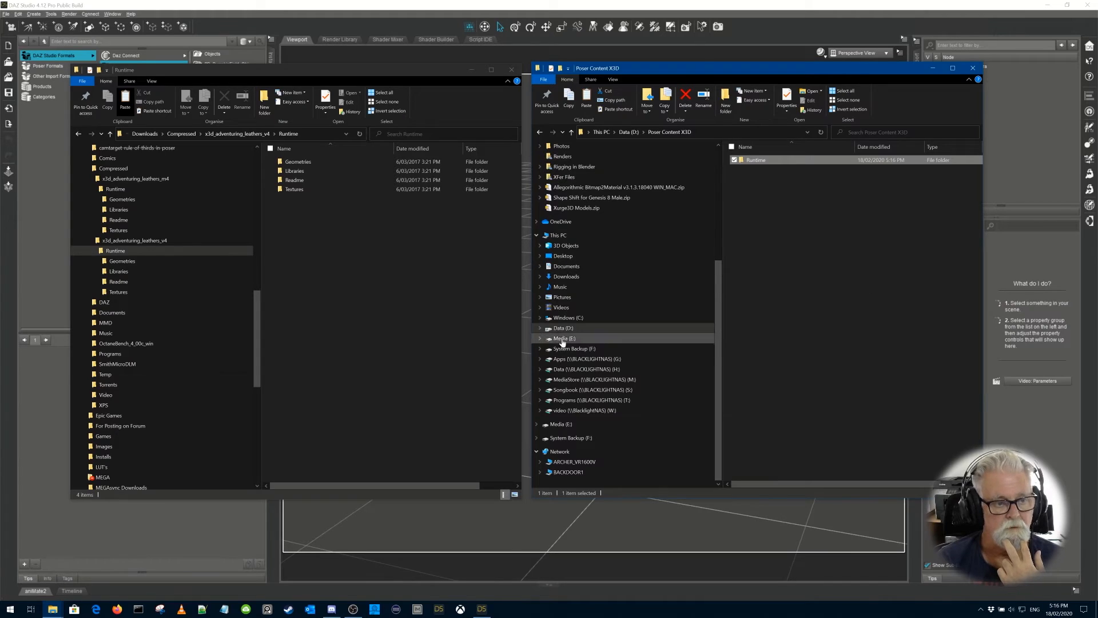
Close the source folder window and examine the merged Poser Content X3D folder tree down to Runtime, Libraries, Character, Xurge3D.
click(539, 328)
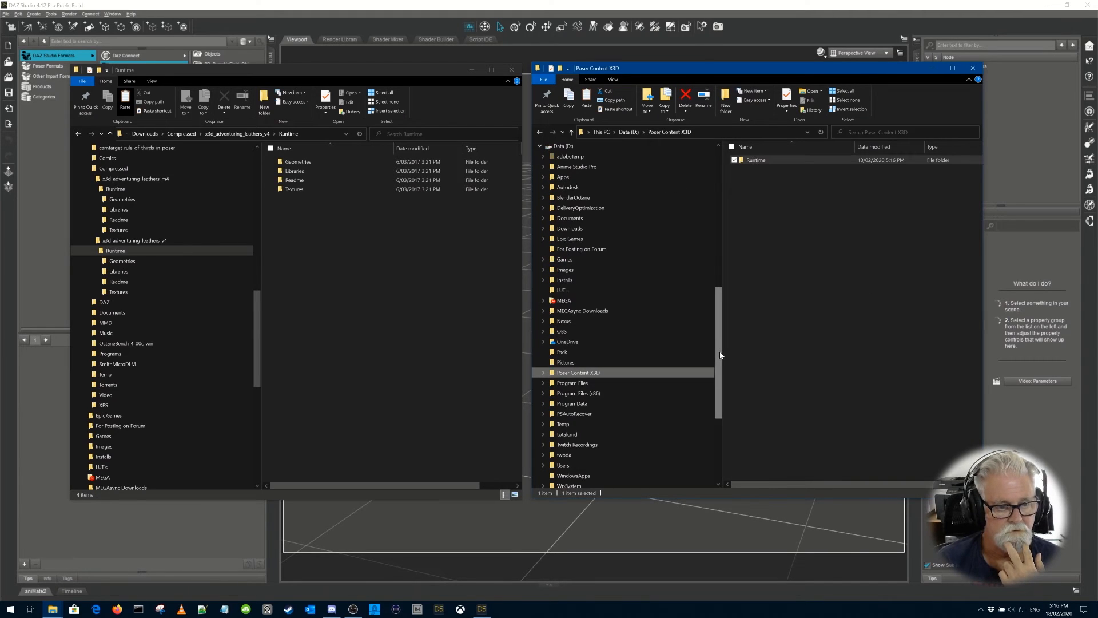
scroll(721, 355, down, 1)
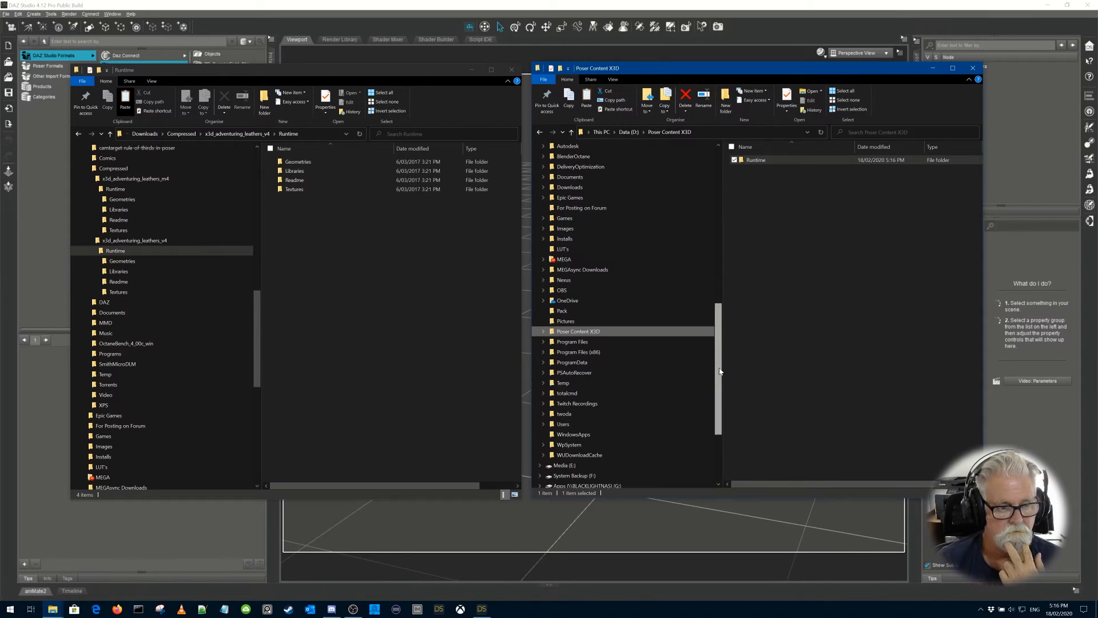
click(512, 71)
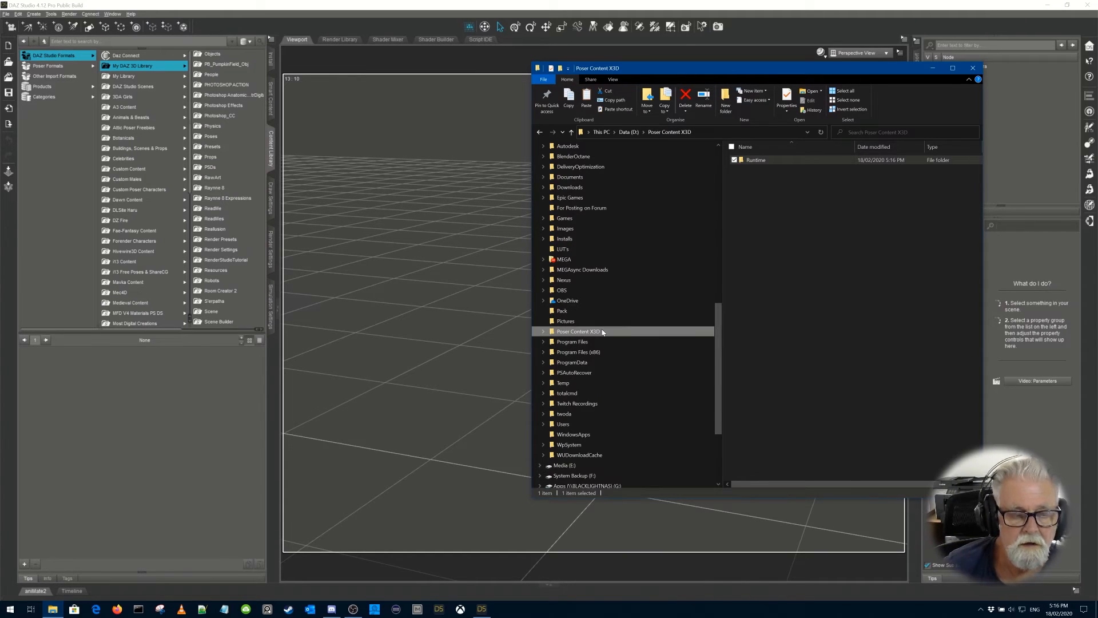
click(543, 331)
click(546, 341)
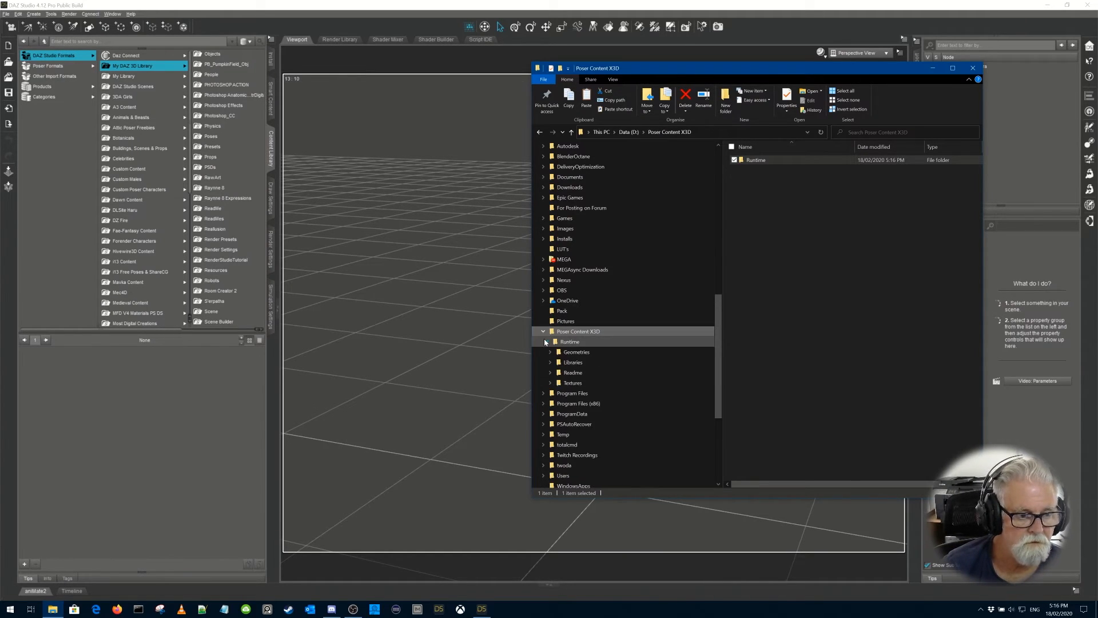
click(551, 362)
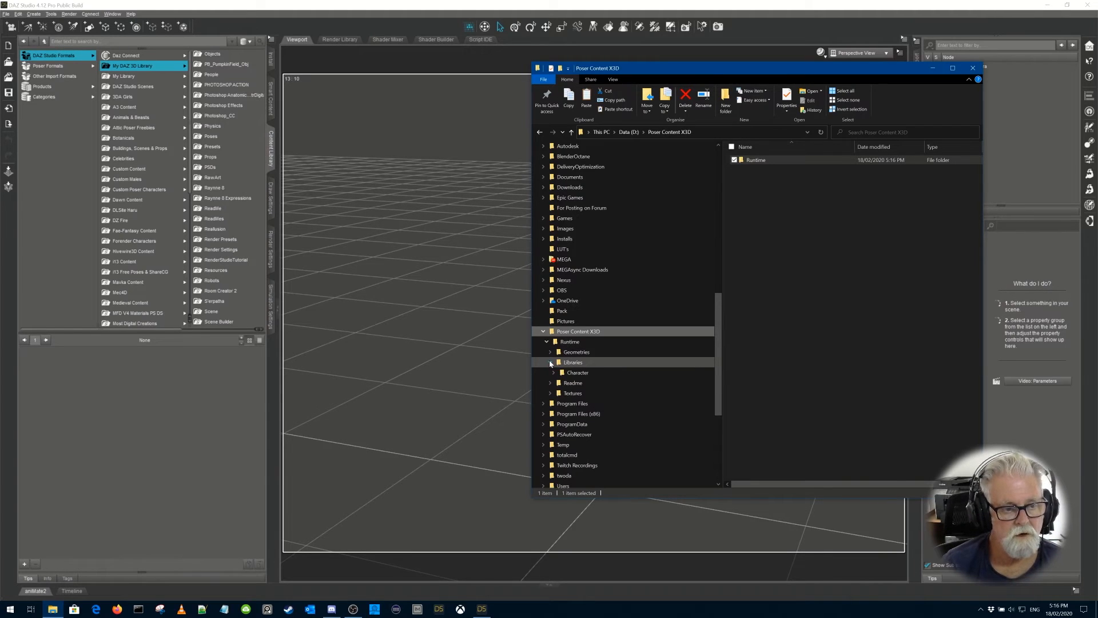
click(554, 372)
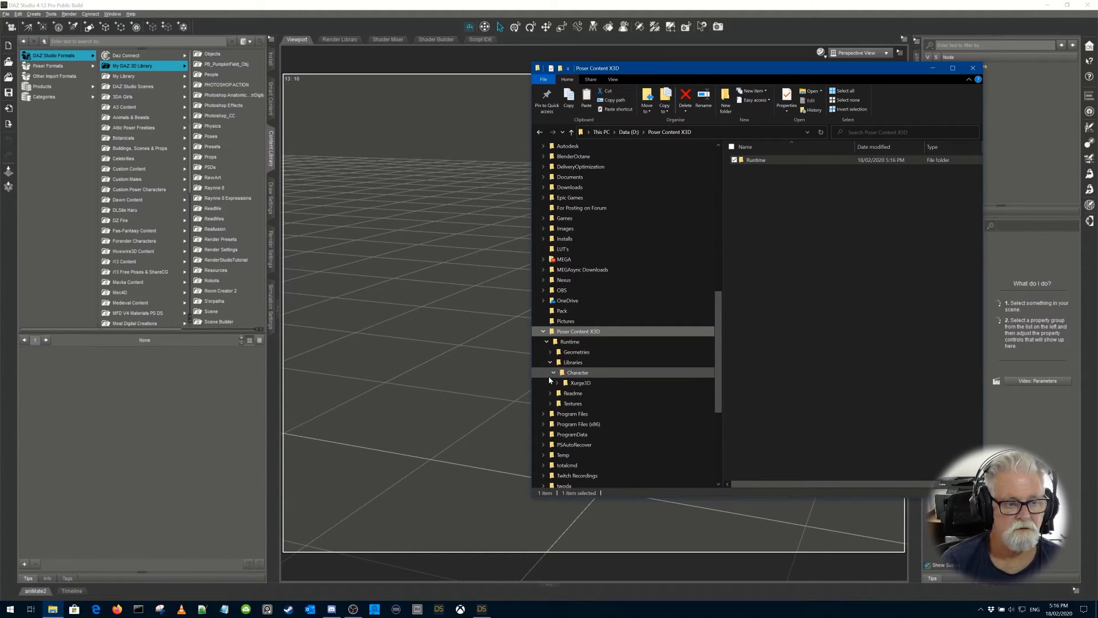
click(557, 383)
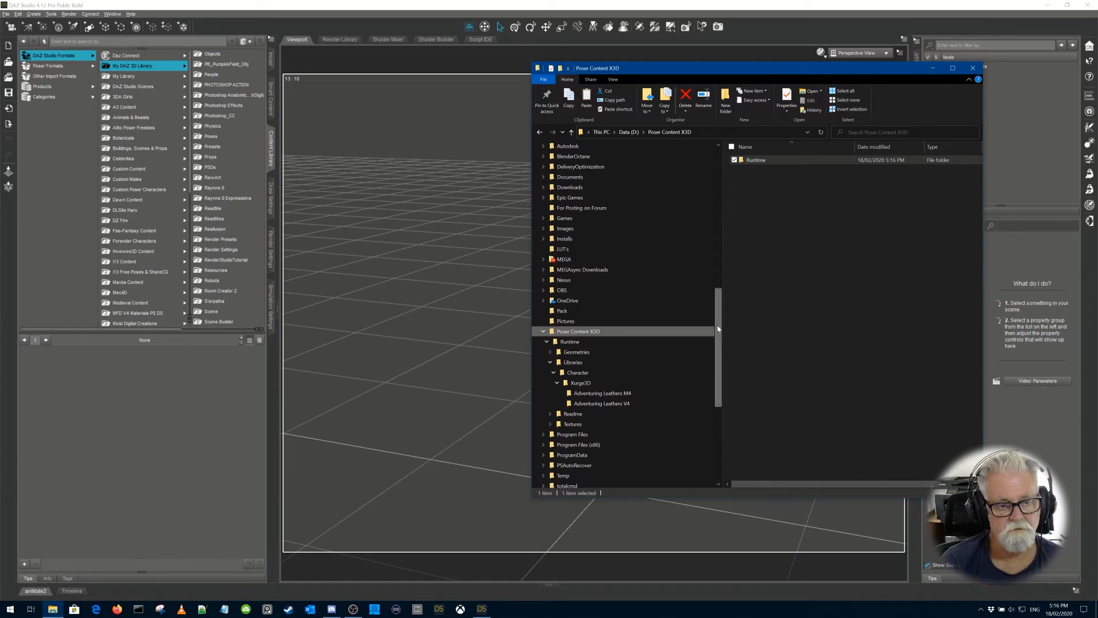
drag(718, 328, 718, 370)
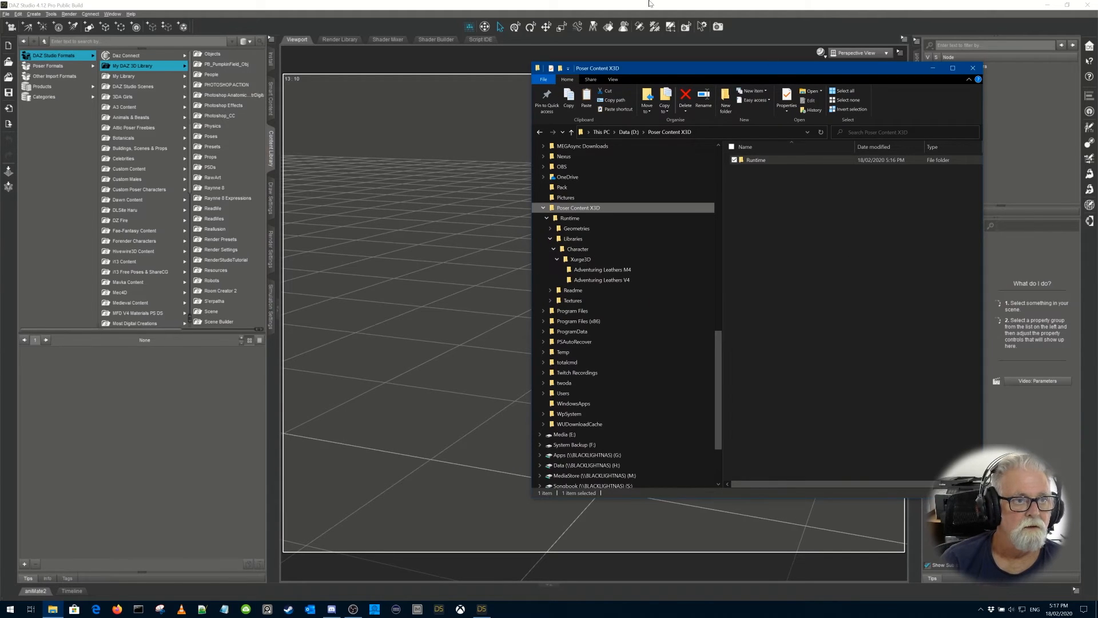
Switch to DAZ Studio, open the Content Directory Manager and select the expanded Poser Formats content set.
click(470, 233)
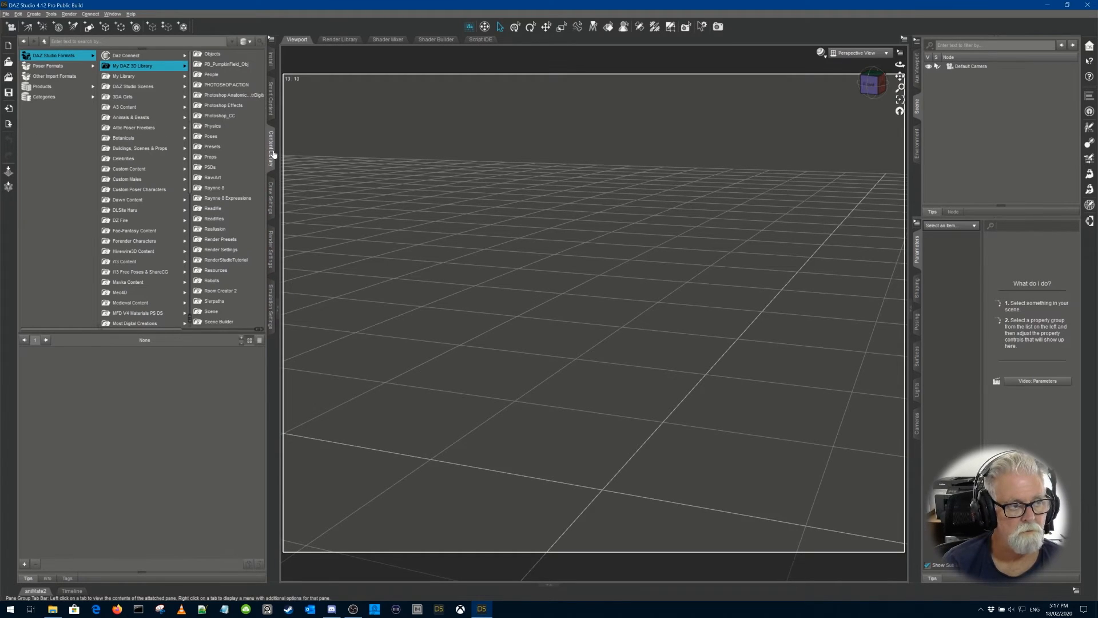
click(273, 42)
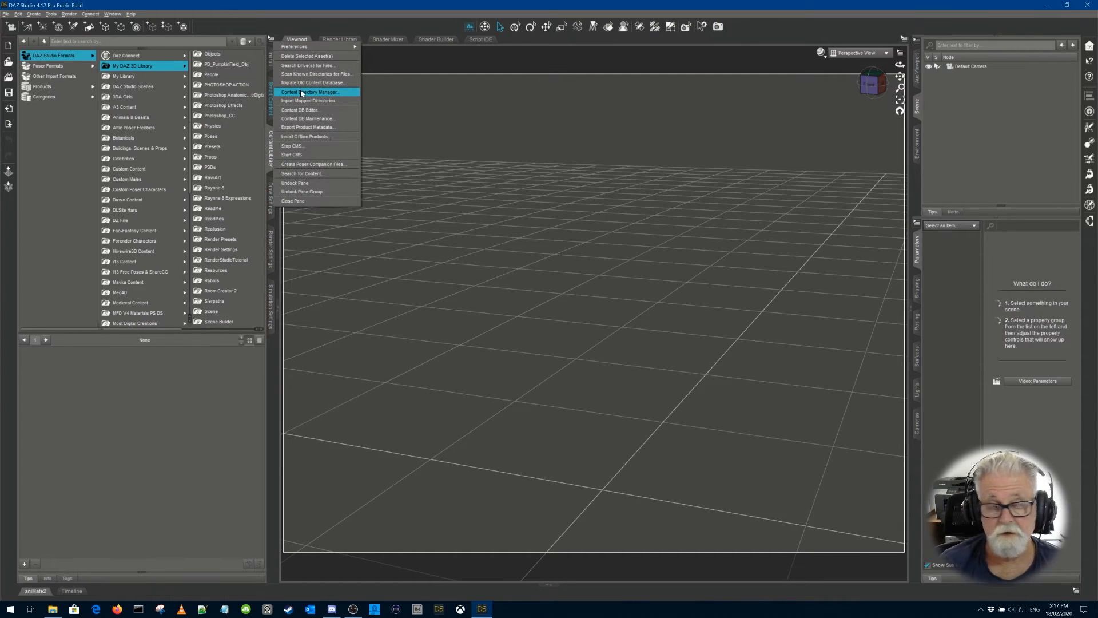
click(300, 92)
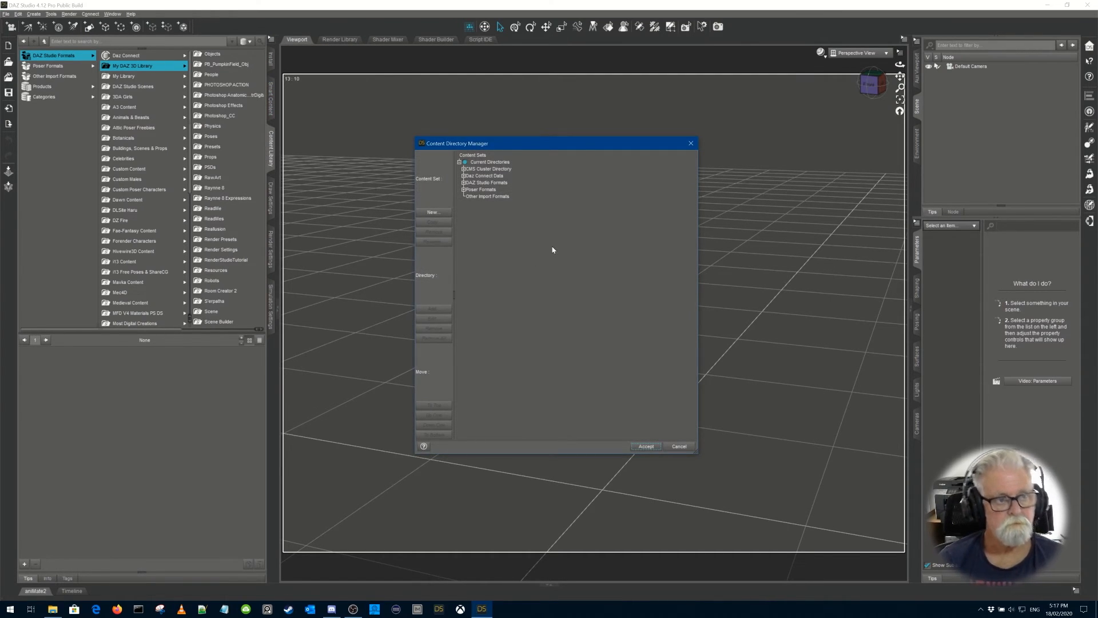
click(464, 191)
click(489, 192)
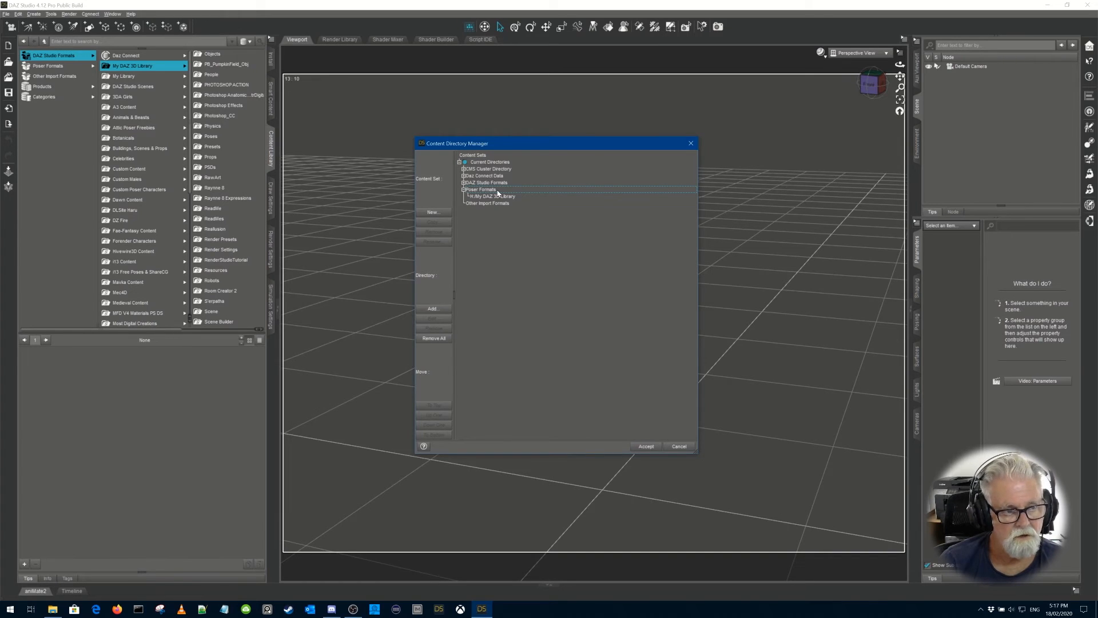
Add the Poser Content X3D folder on the Data (D:) drive as a Poser Formats directory and accept the directory changes.
click(436, 311)
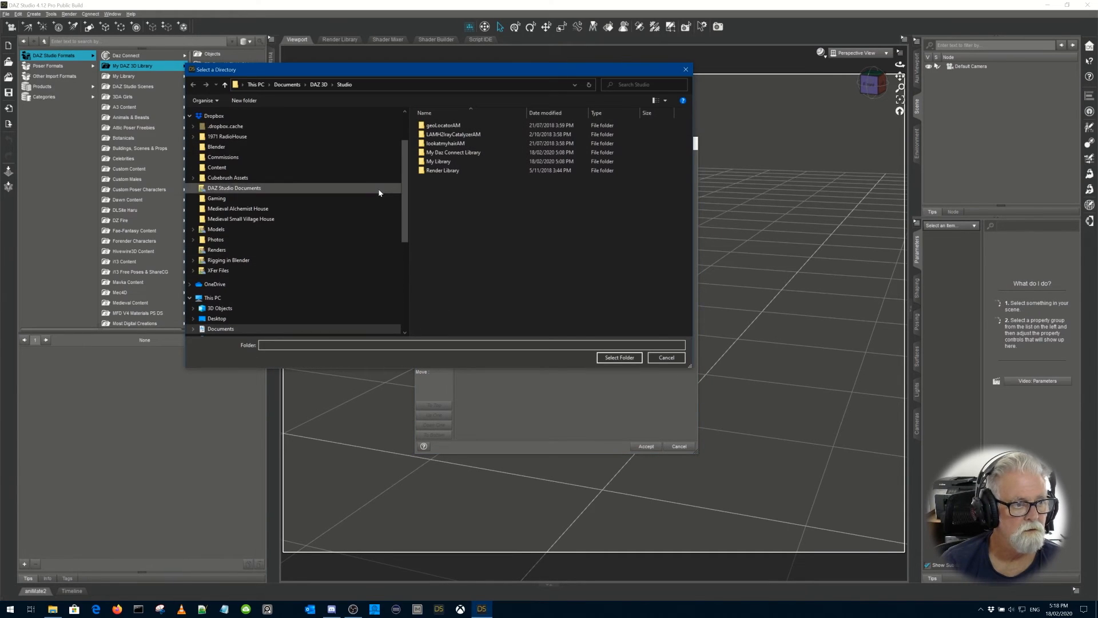
scroll(404, 208, down, 1)
scroll(409, 220, down, 4)
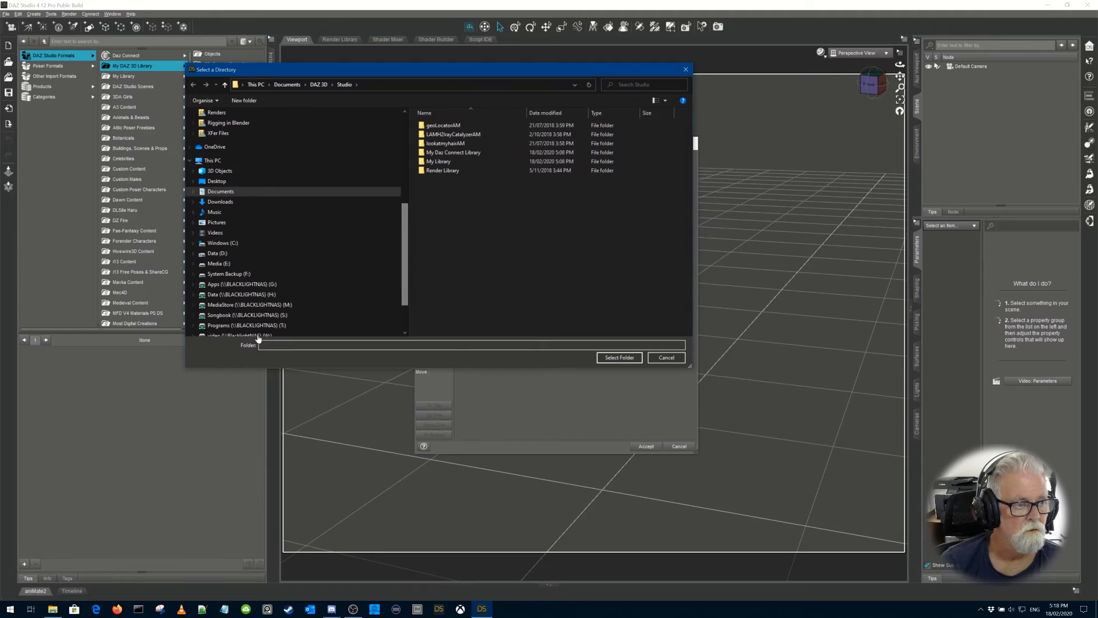
scroll(193, 258, up, 5)
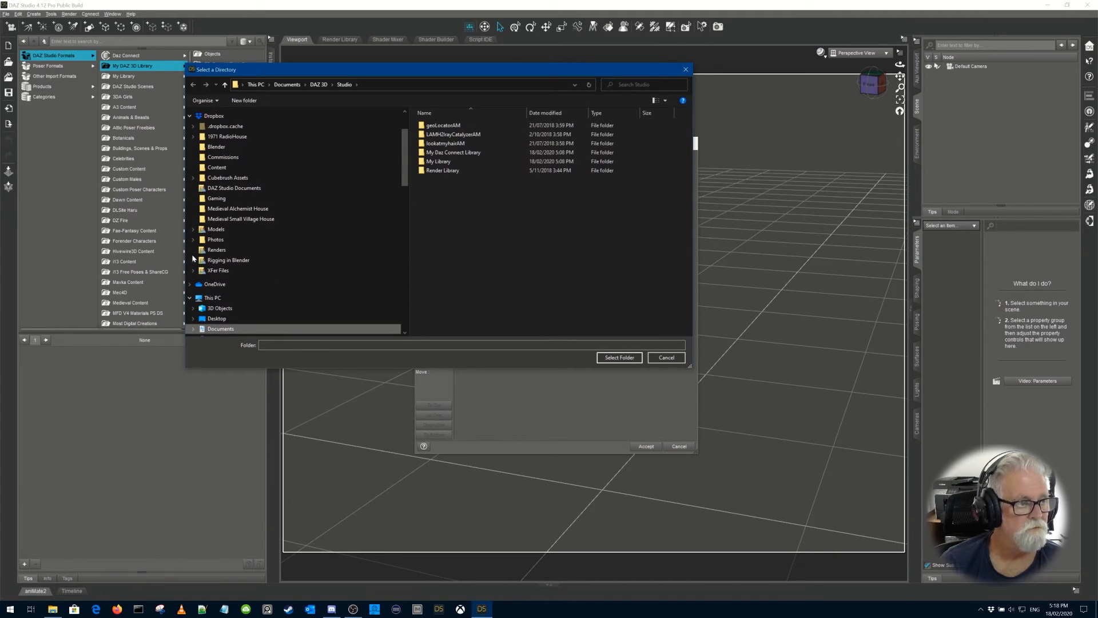
scroll(399, 195, down, 8)
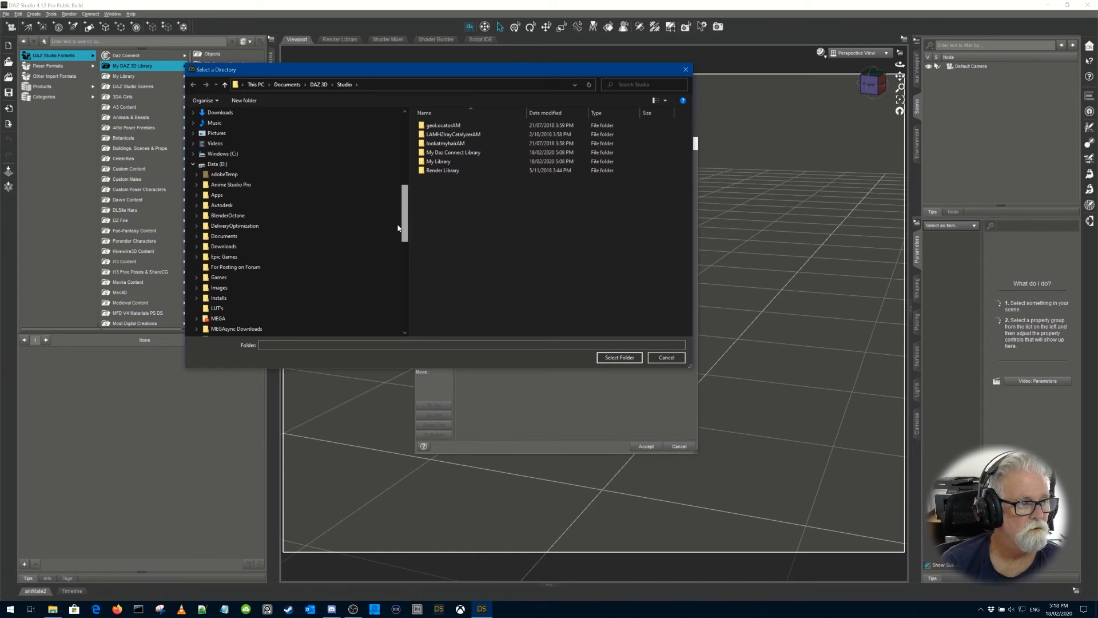
scroll(398, 226, up, 1)
scroll(399, 224, down, 3)
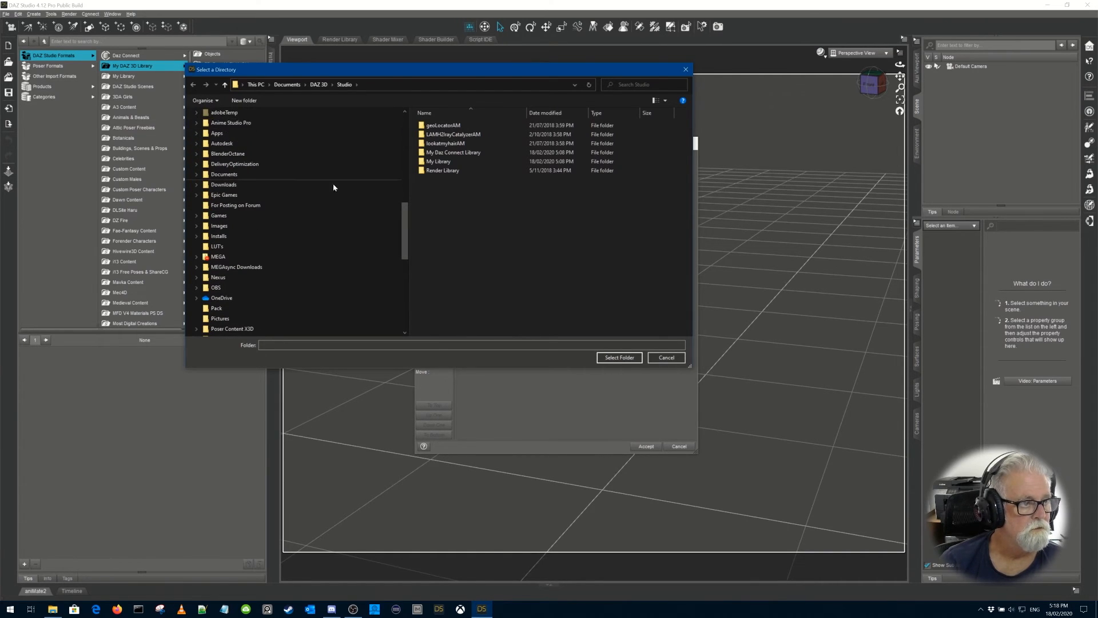
drag(408, 245, 407, 236)
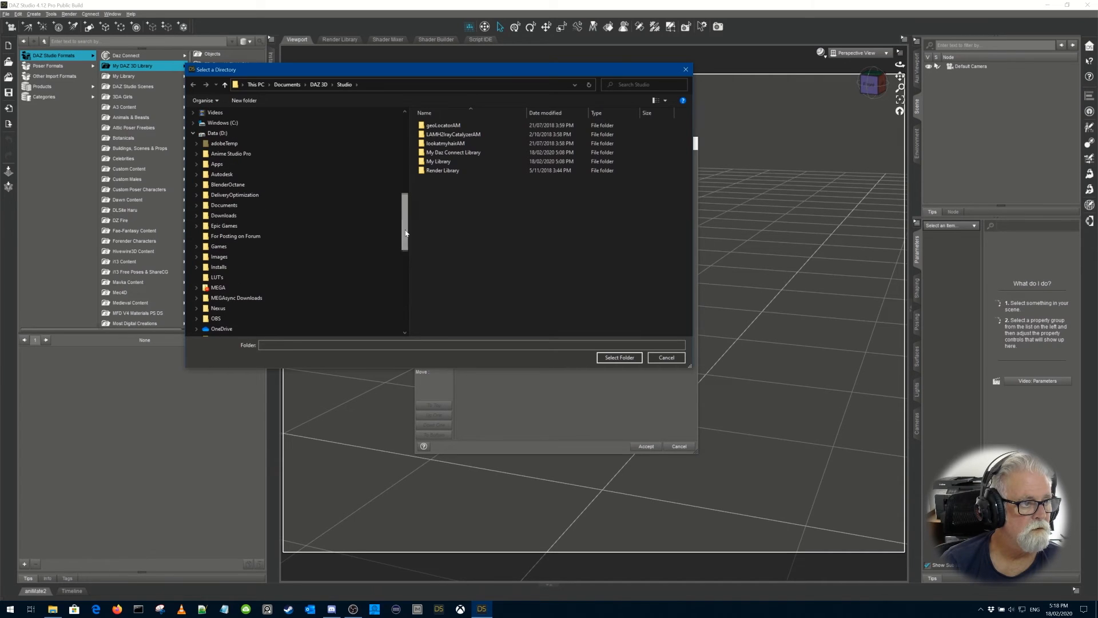
click(217, 133)
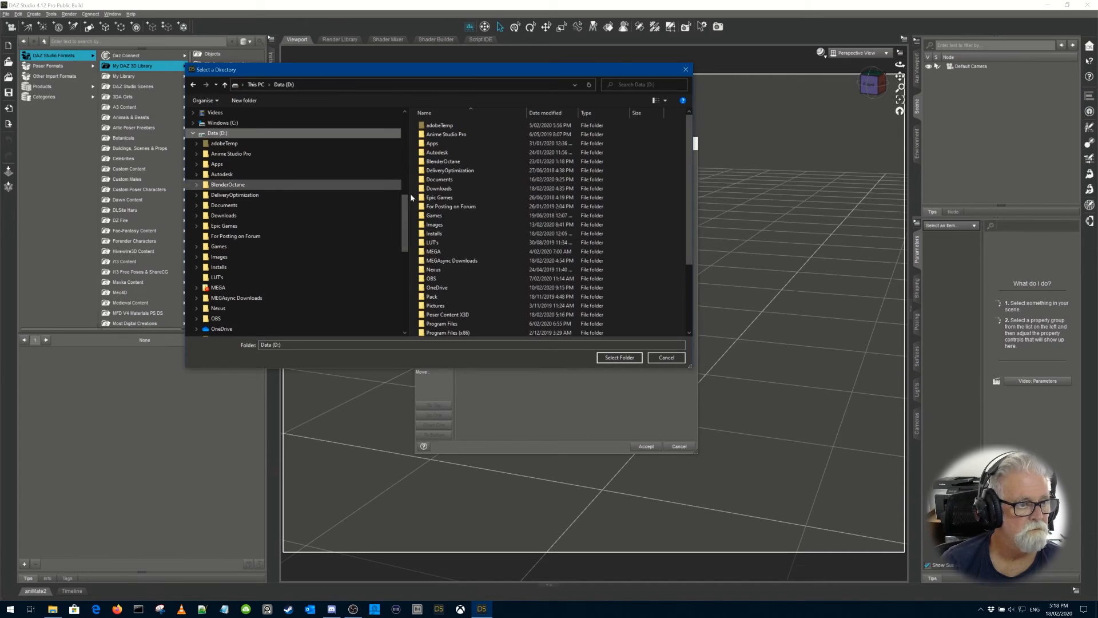
click(464, 315)
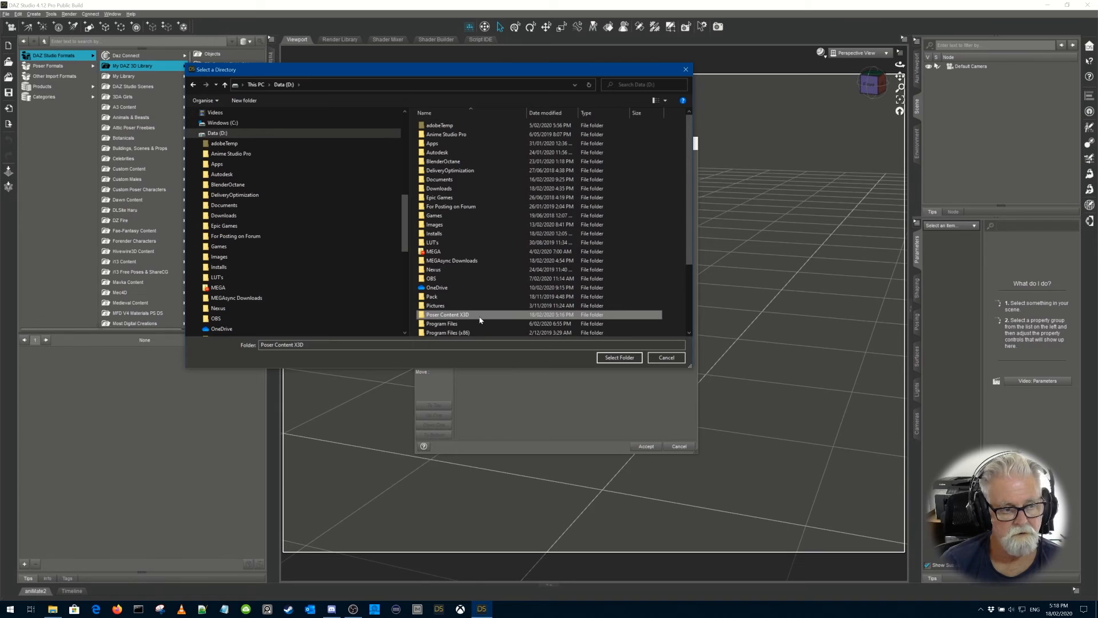
click(616, 358)
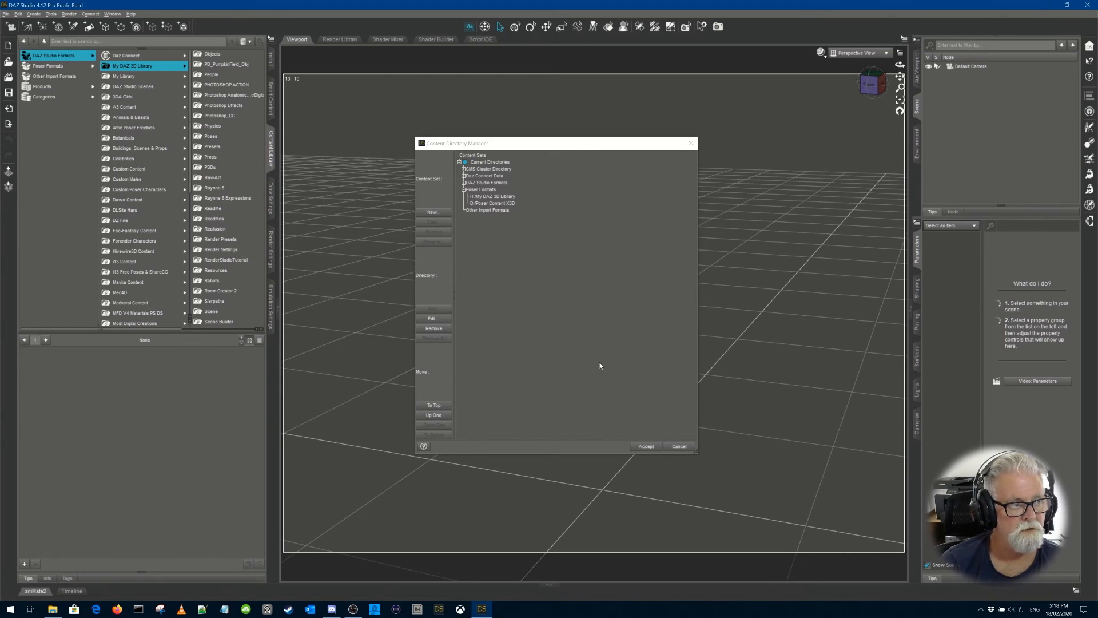
click(647, 447)
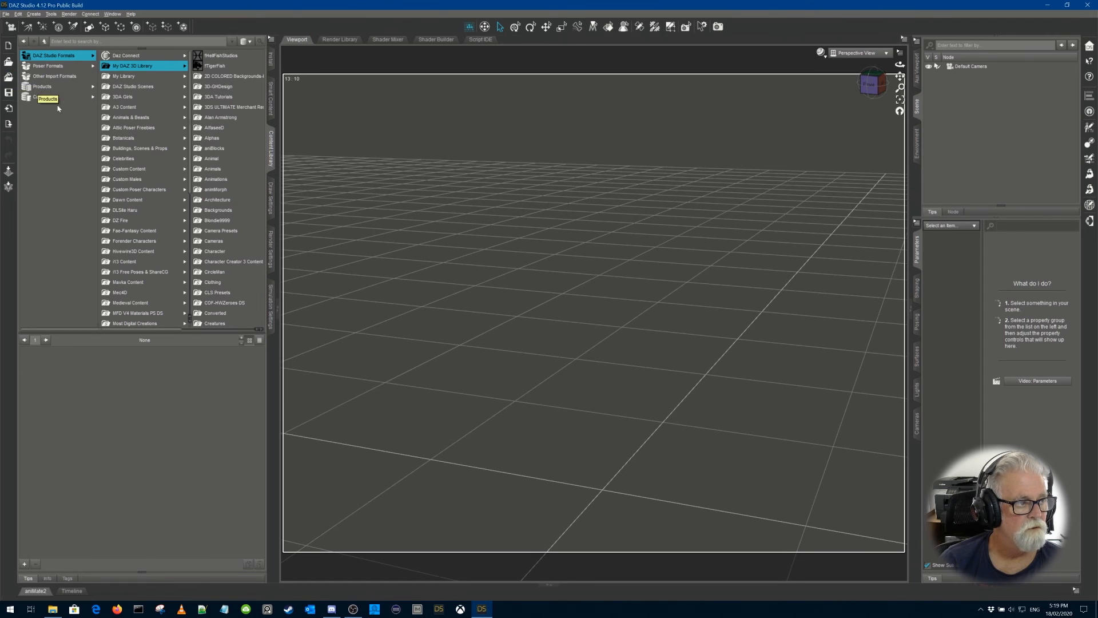
Browse the Content Library's Poser Formats to Poser Content X3D, Figures, Xurge3D, Adventuring Leathers M4.
click(51, 66)
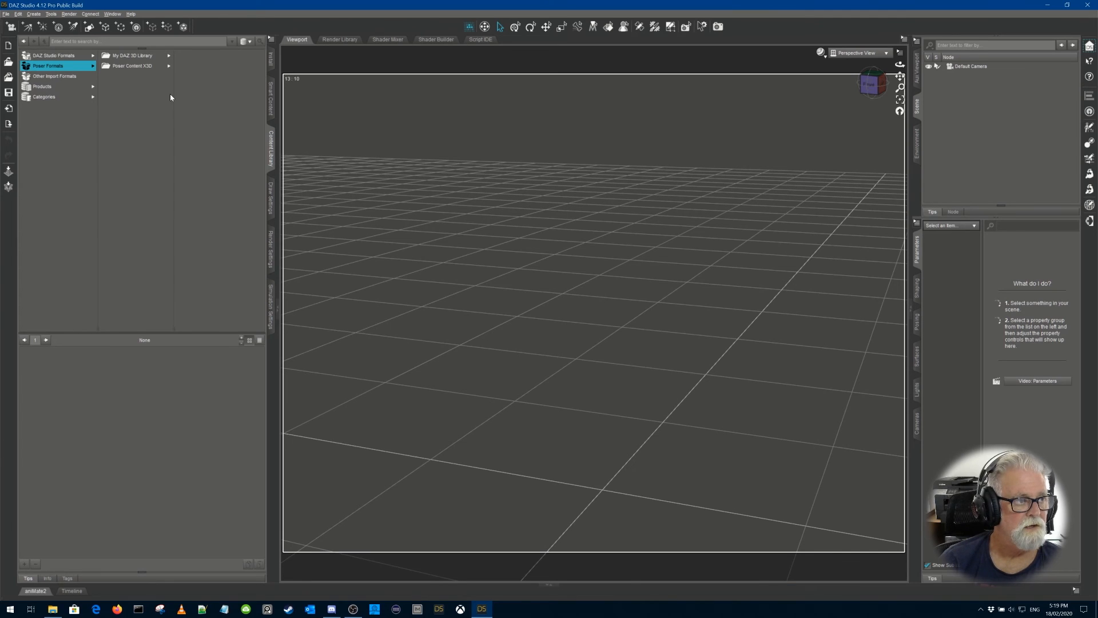
click(128, 67)
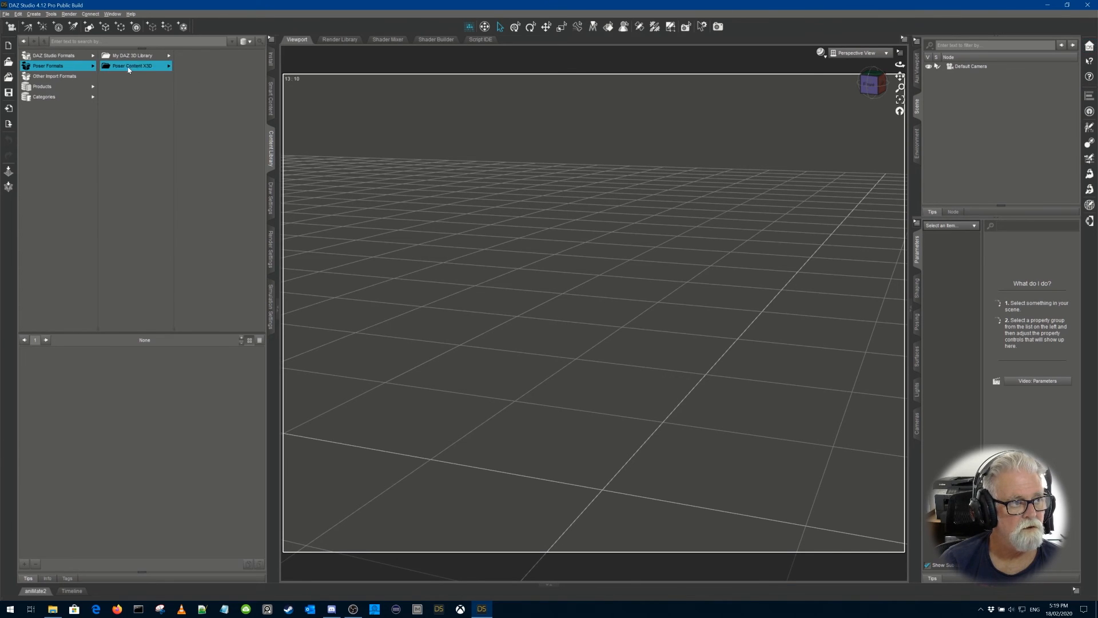
click(183, 57)
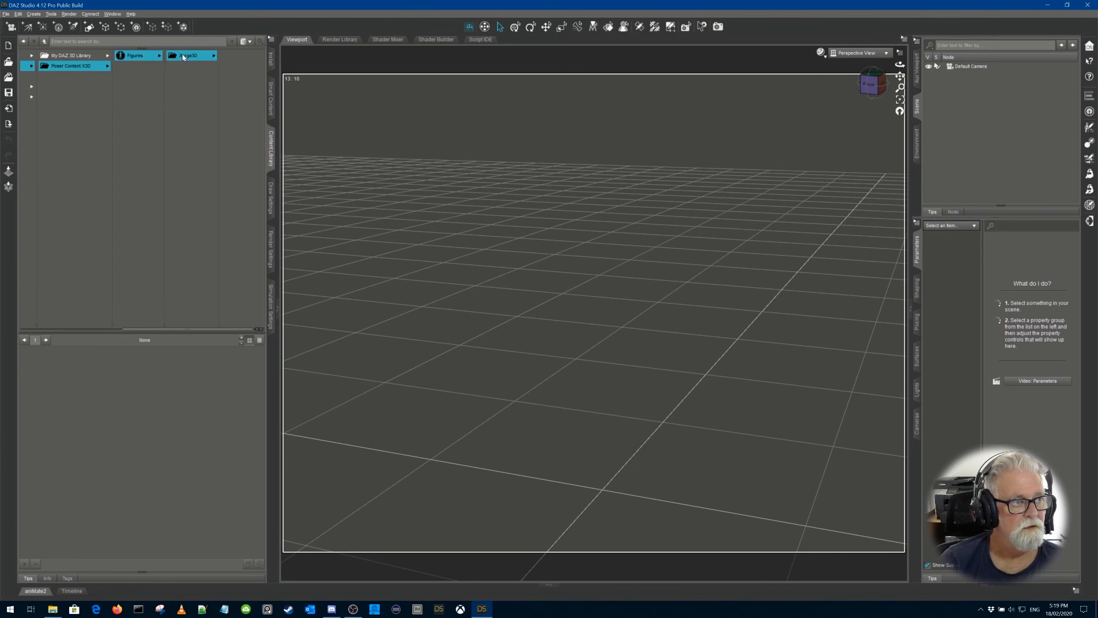
click(183, 57)
click(183, 57)
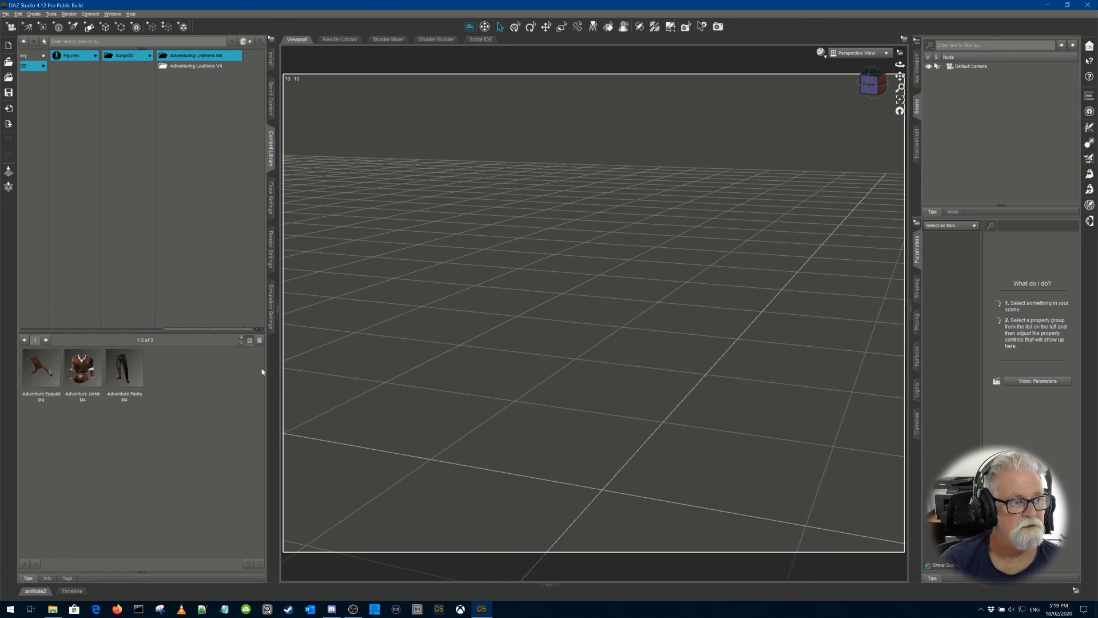
Load the M4 Adventure Jerkin, Adventure Pants and Adventure Epaulet into the scene.
double_click(83, 369)
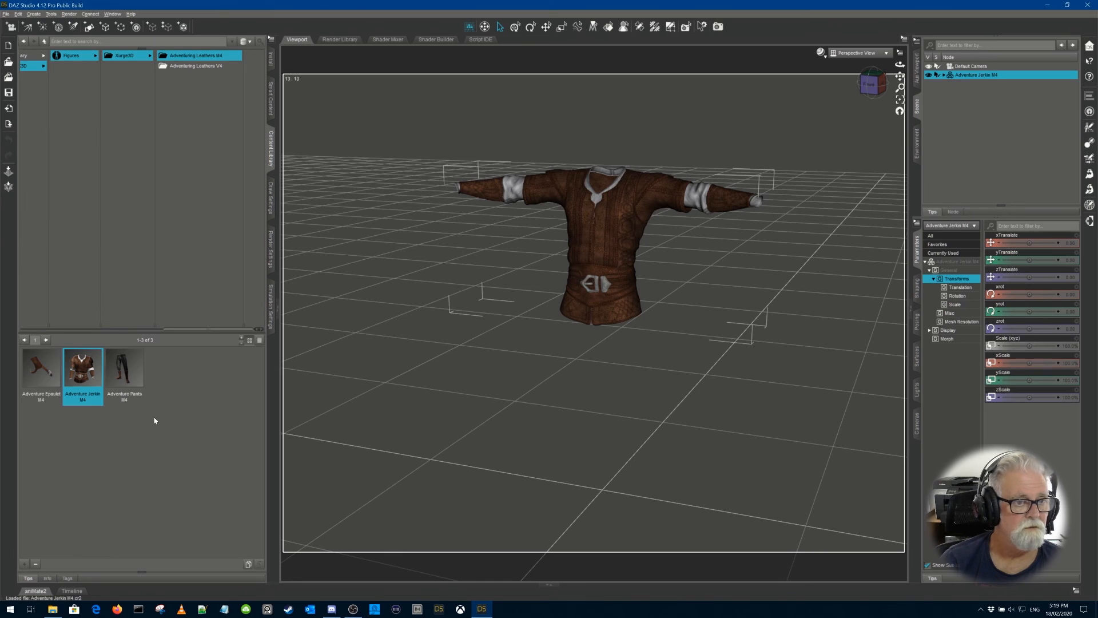
drag(900, 76, 896, 56)
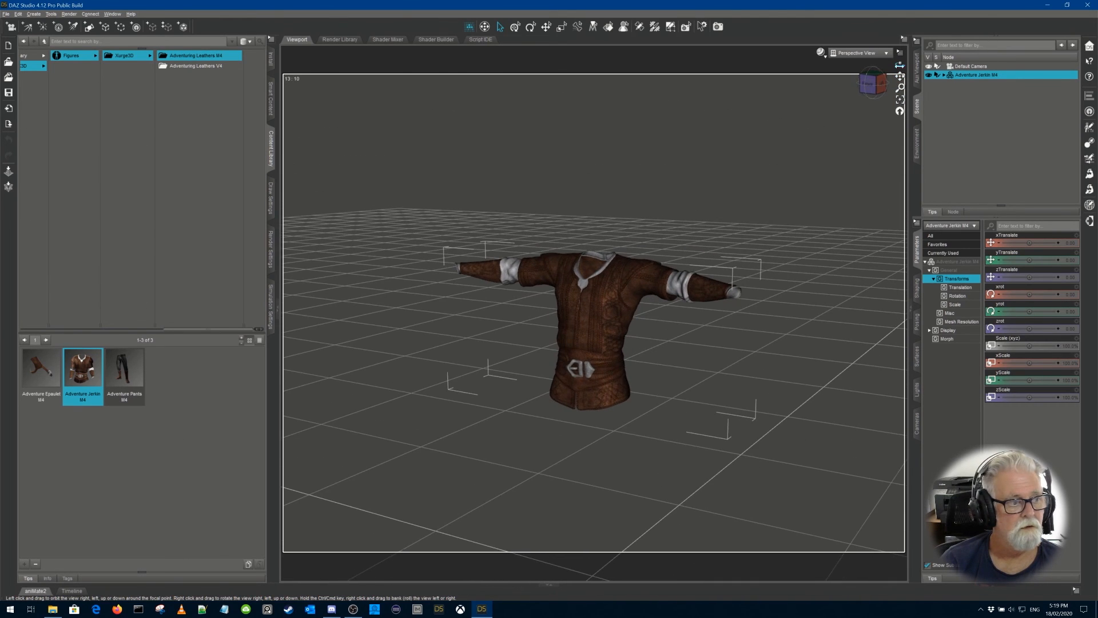
double_click(124, 376)
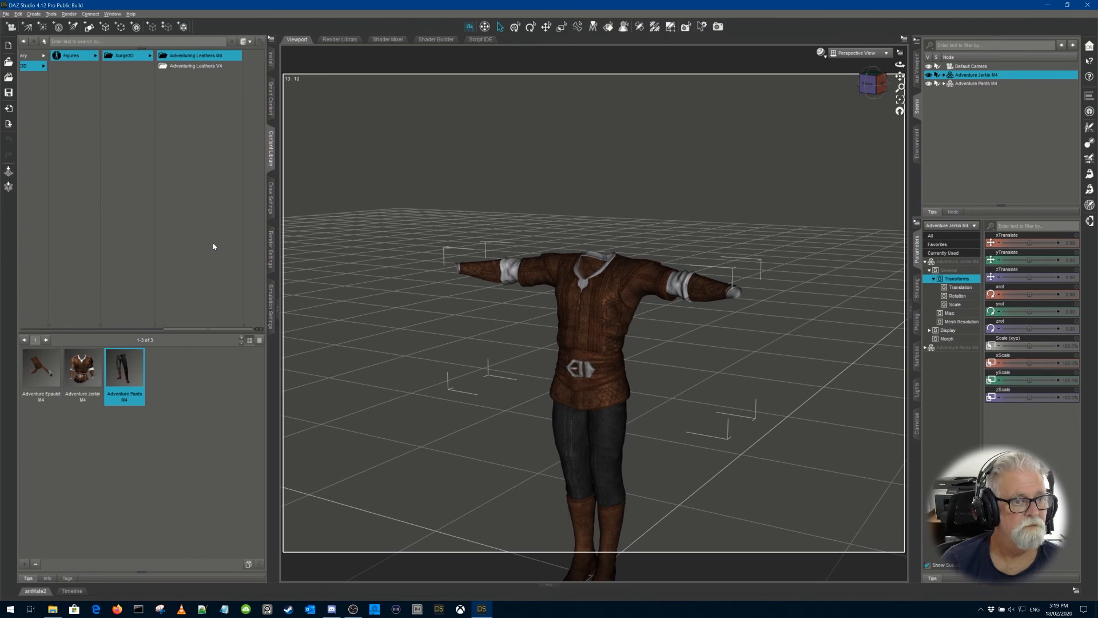
drag(899, 76, 900, 52)
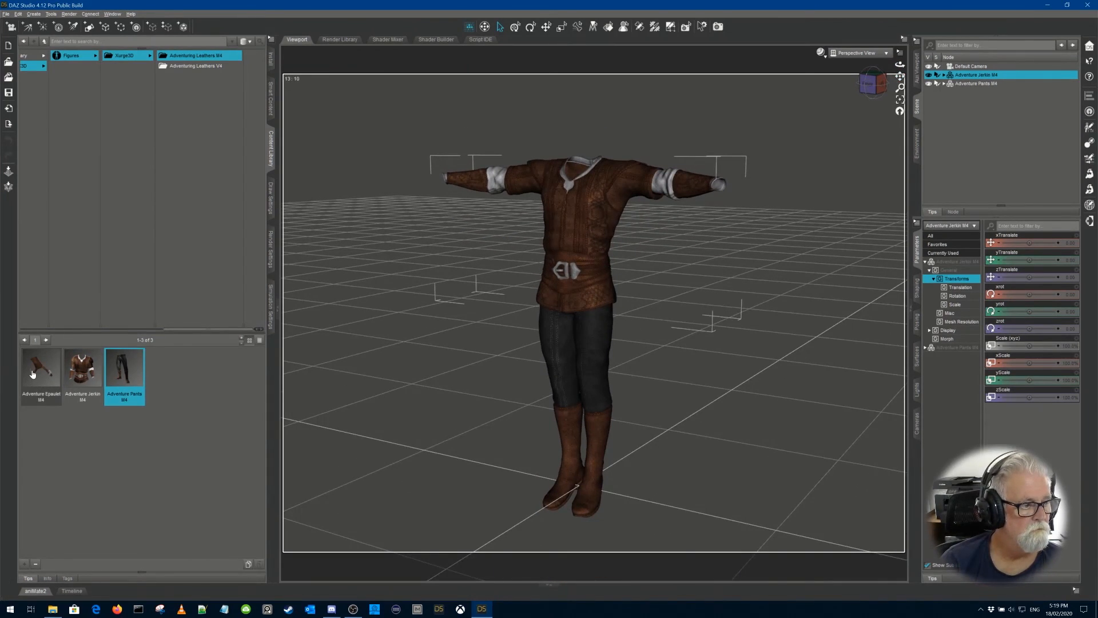
double_click(33, 373)
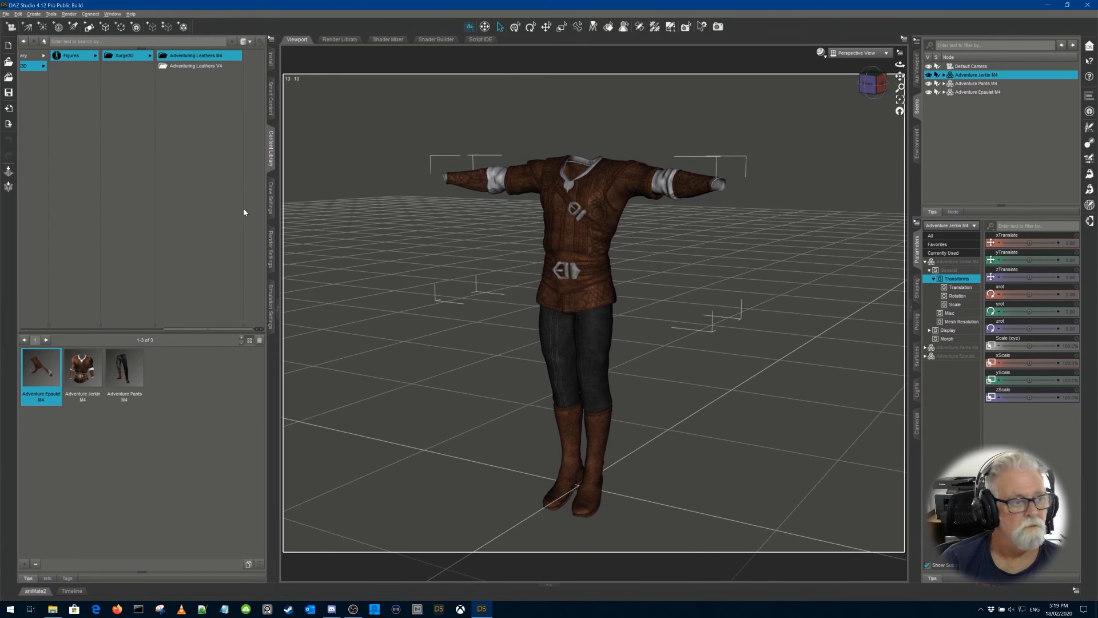
mouse_move(900, 65)
mouse_down()
mouse_move(867, 64)
mouse_move(885, 68)
mouse_up()
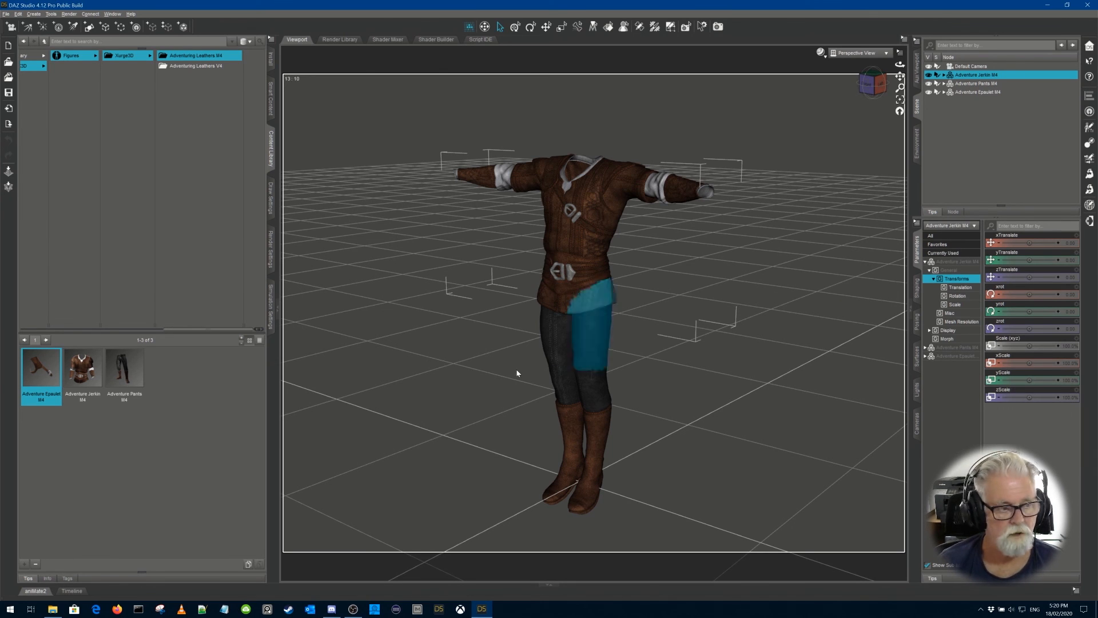
drag(192, 330, 12, 318)
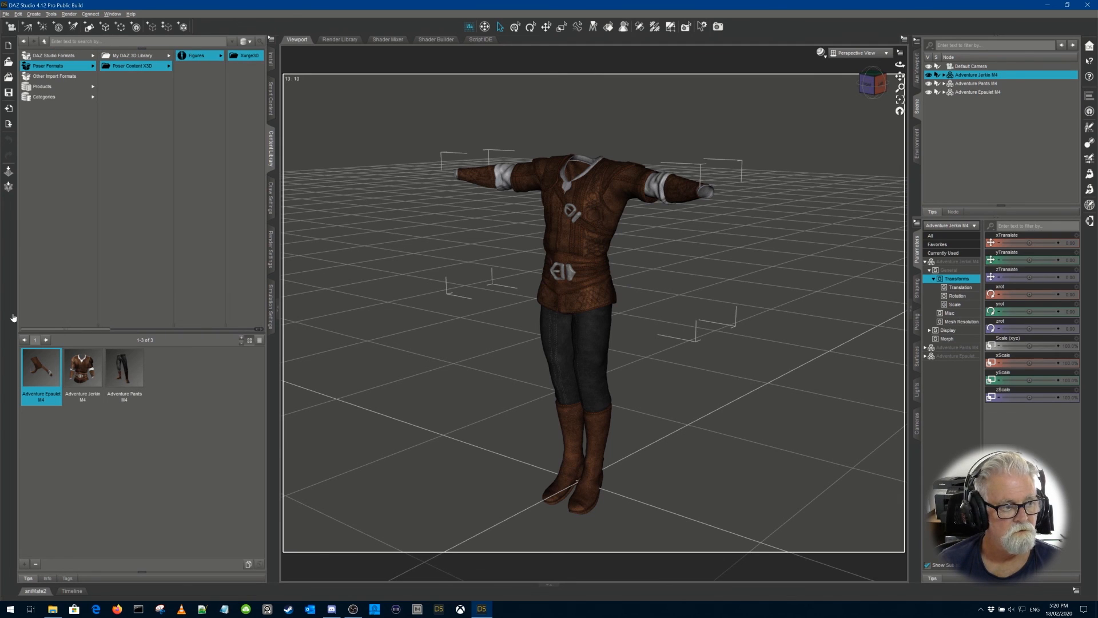